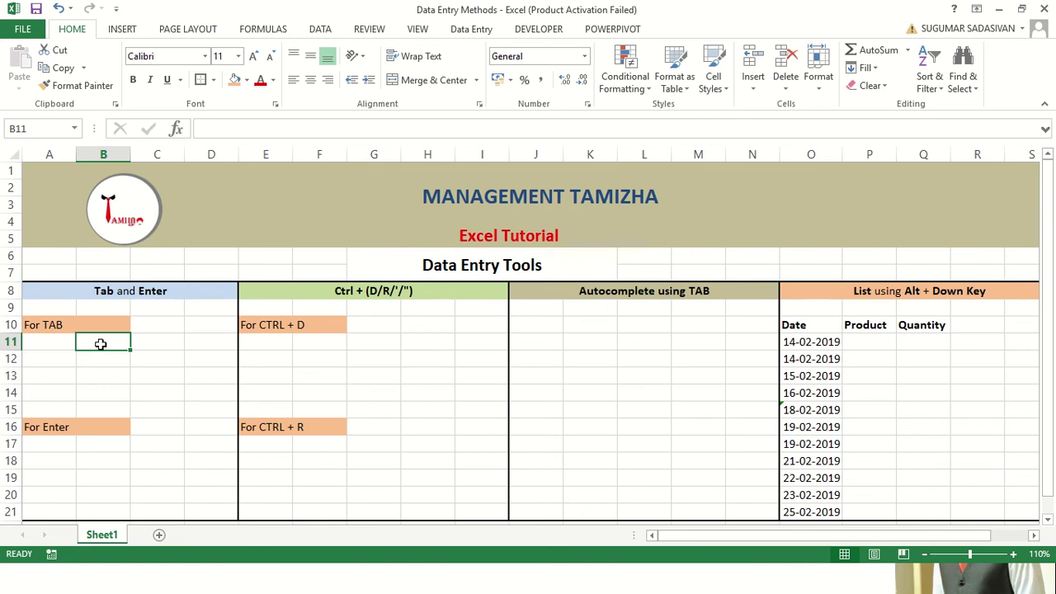
# Enter a sample name, age 21 and Male across B11:D11 using Tab, then go to B18
pyautogui.write('Sugumar')
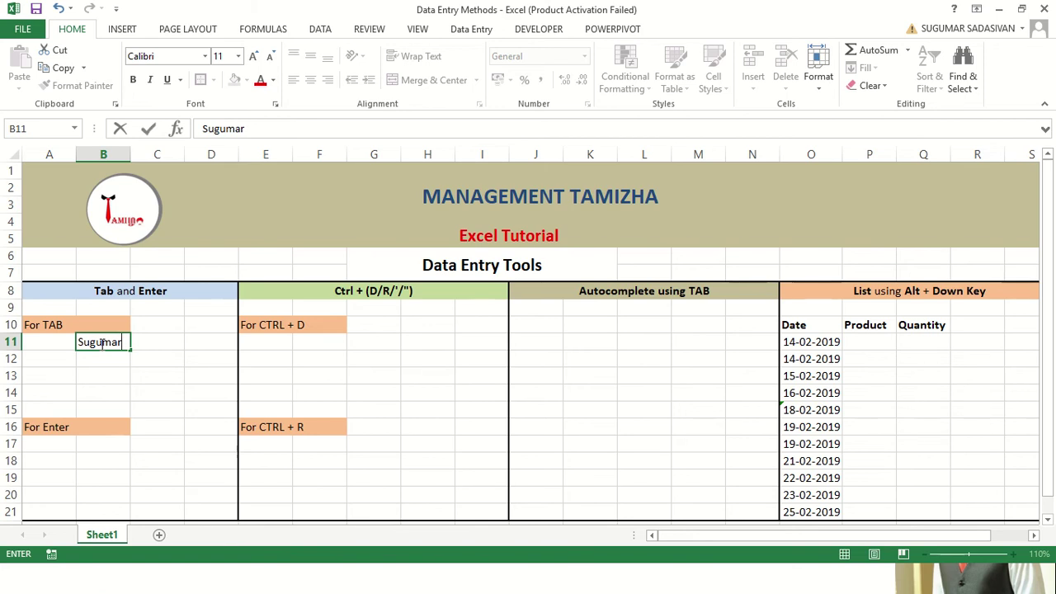
pyautogui.press('Tab')
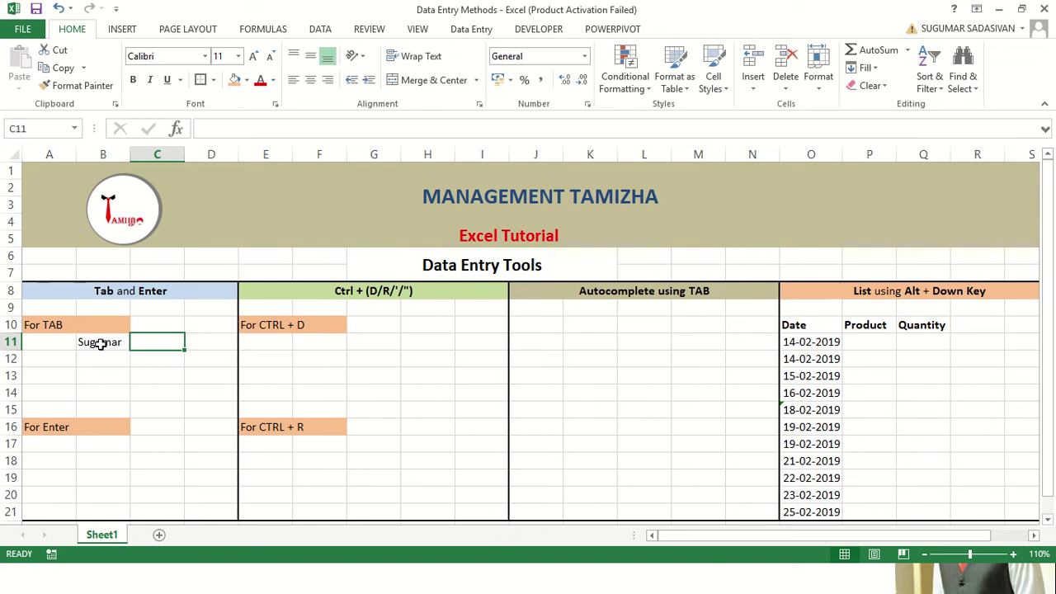
pyautogui.write('21')
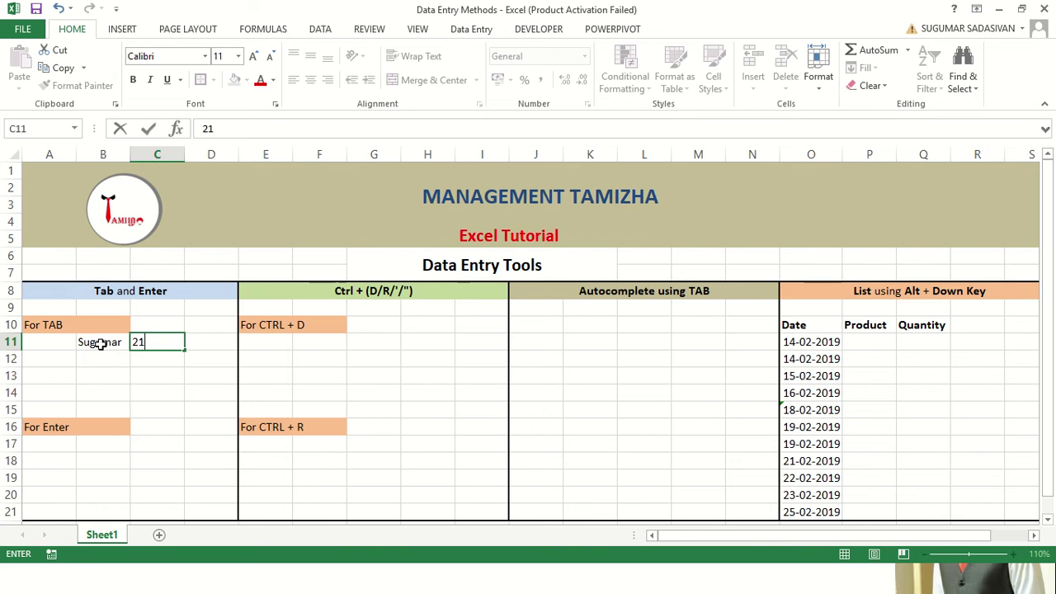
pyautogui.press('Tab')
pyautogui.write('Male')
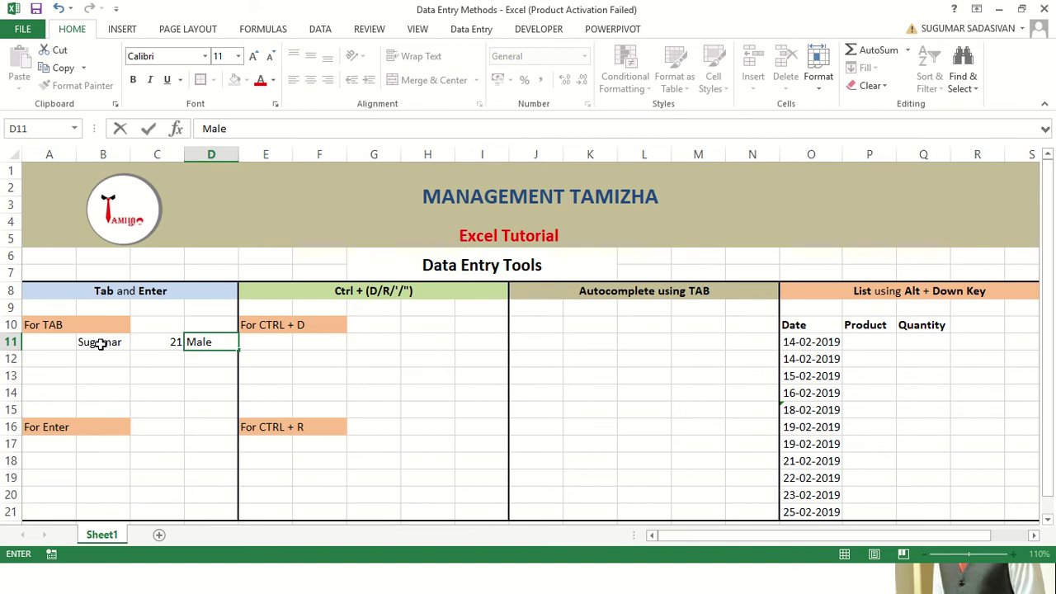
pyautogui.press('Return')
pyautogui.press('Return')
pyautogui.press('Return')
pyautogui.press('Return')
pyautogui.press('Return')
pyautogui.press('Return')
pyautogui.press('Left')
pyautogui.press('Down')
pyautogui.press('Left')
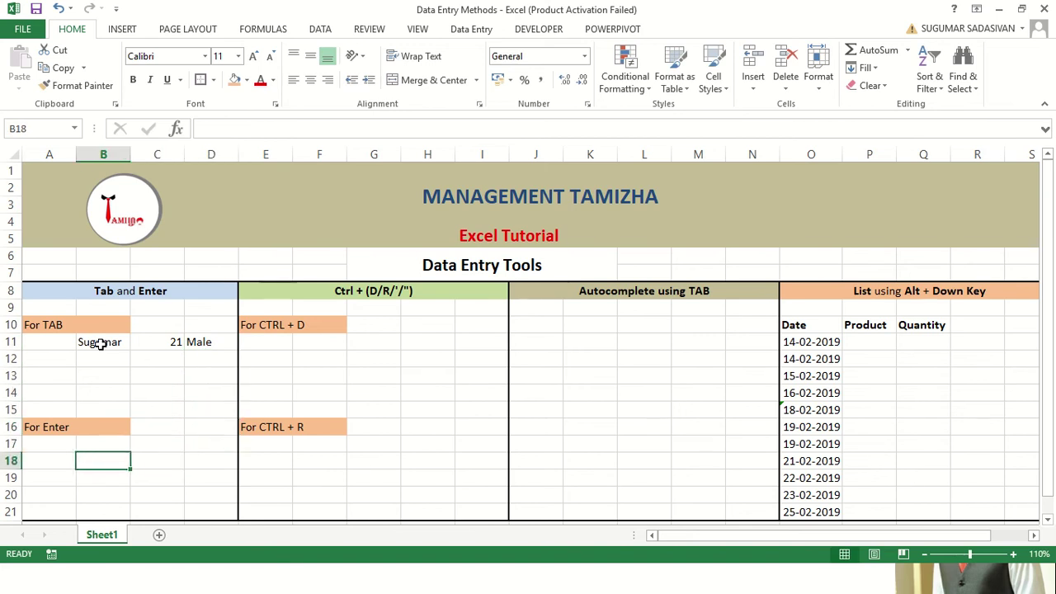
# Enter three sample names down B18, B19 and B20 under For Enter
pyautogui.write('S')
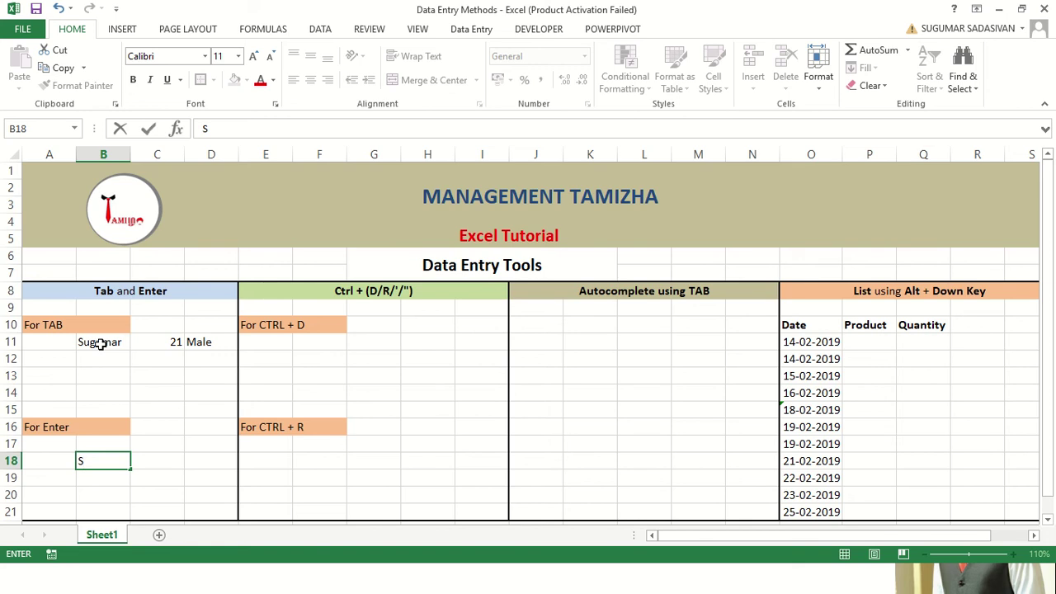
pyautogui.write('u')
pyautogui.press('BackSpace')
pyautogui.write('ugumear')
pyautogui.press('Return')
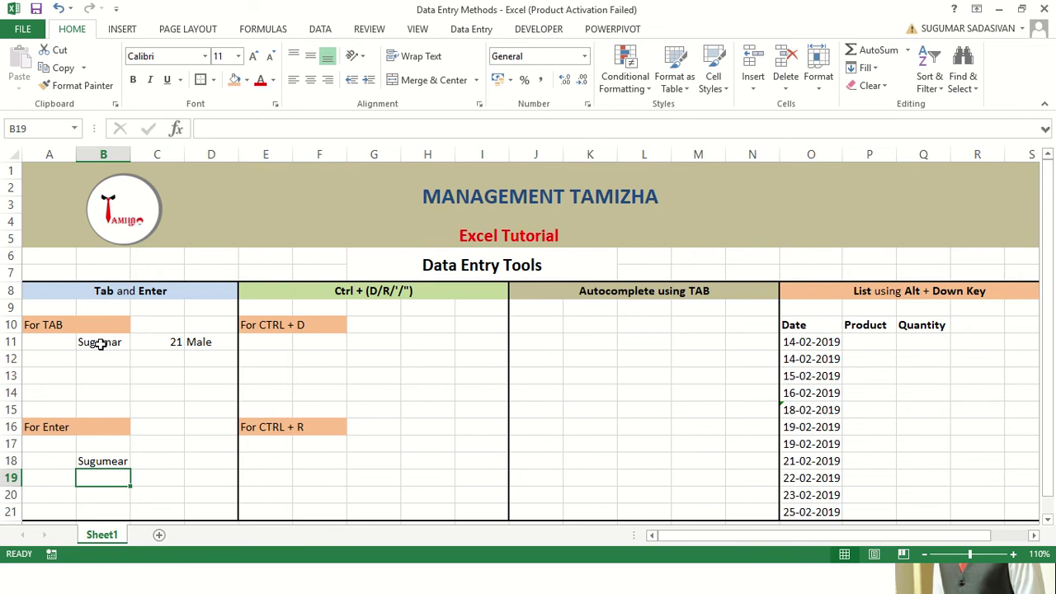
pyautogui.write('Prasanth')
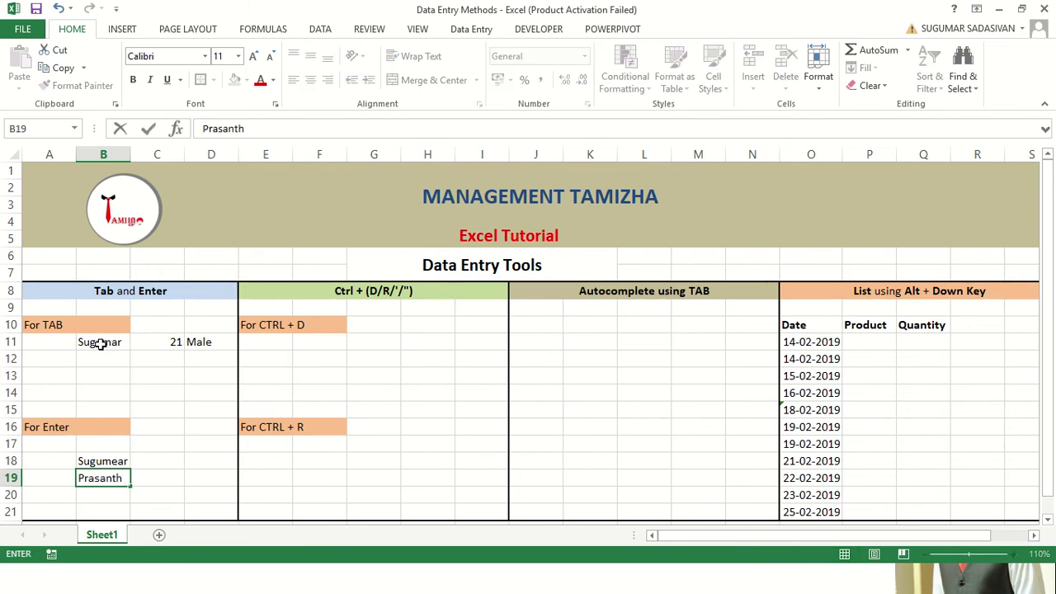
pyautogui.press('Return')
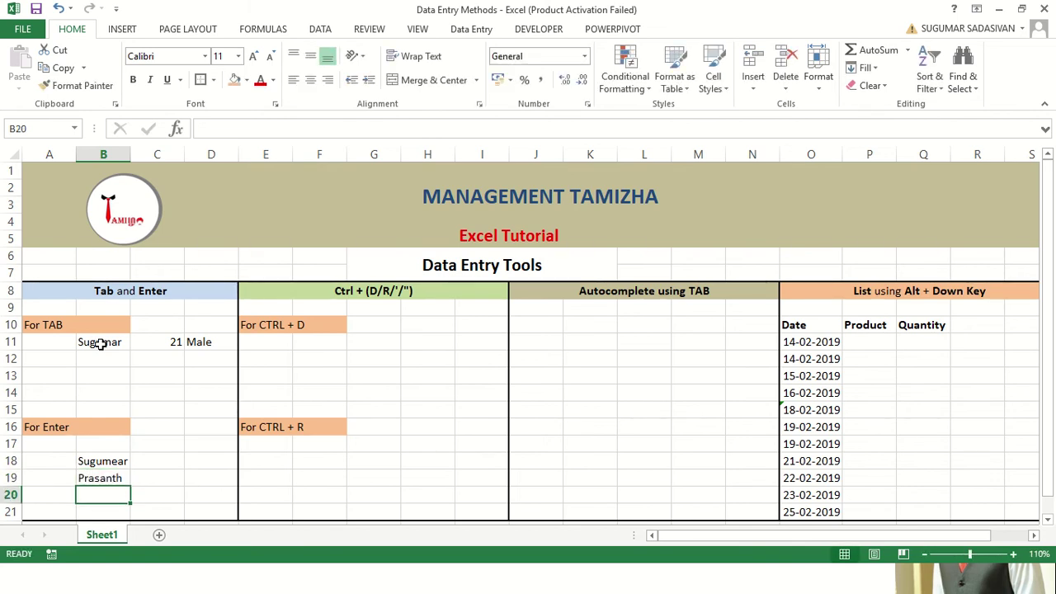
pyautogui.write('Veena')
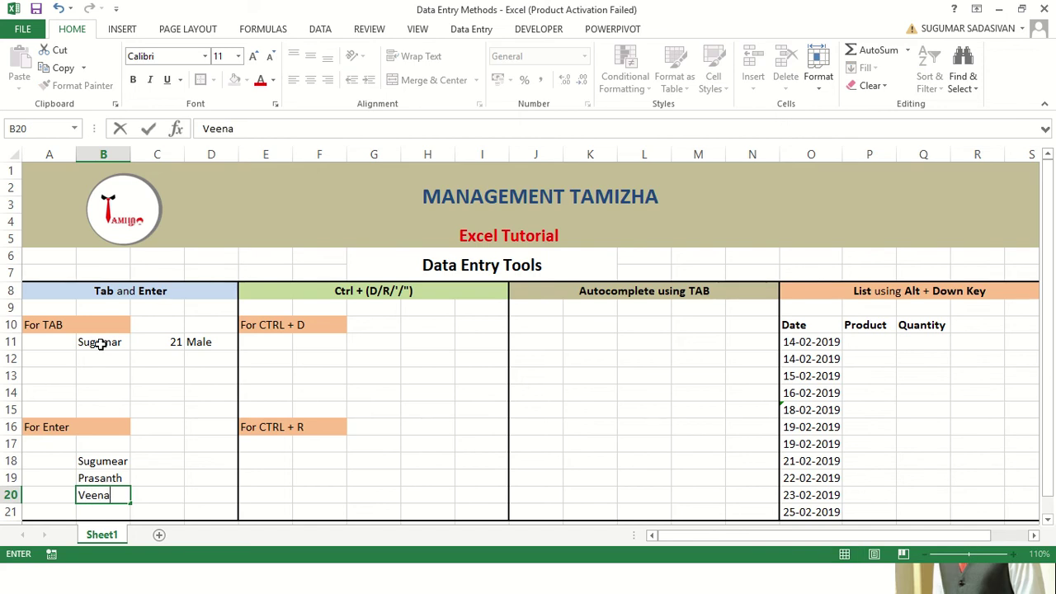
pyautogui.press('Tab')
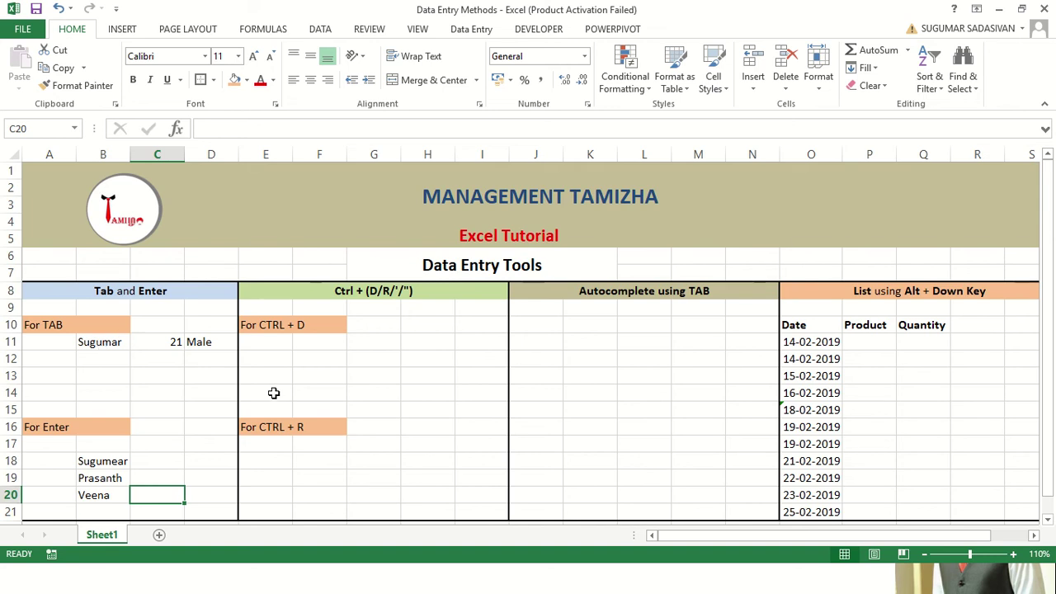
# Type a sample name in F12 and copy it down into F13 with Ctrl+D
pyautogui.click(307, 359)
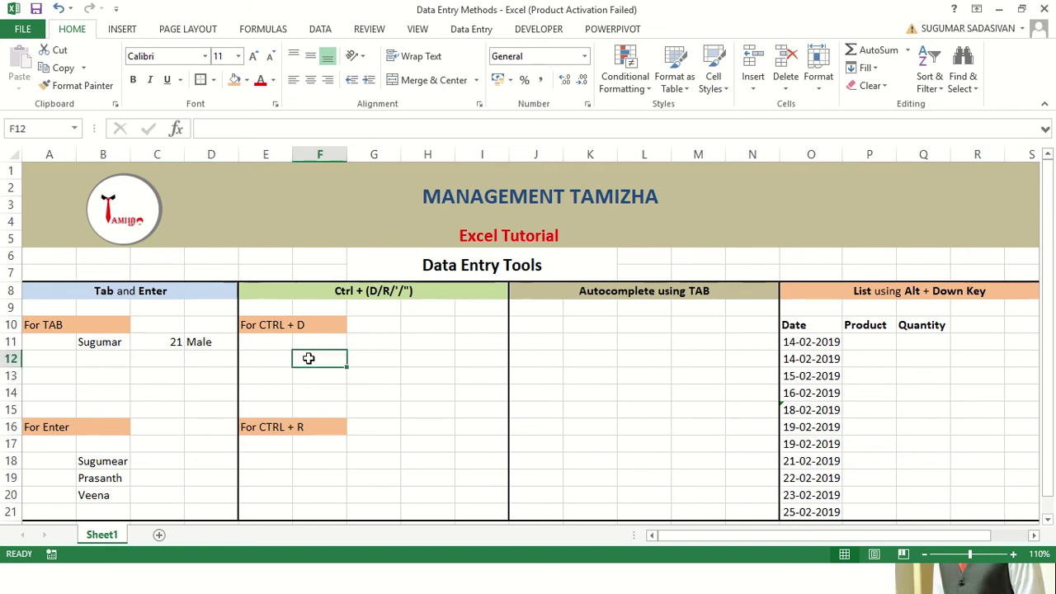
pyautogui.write('S')
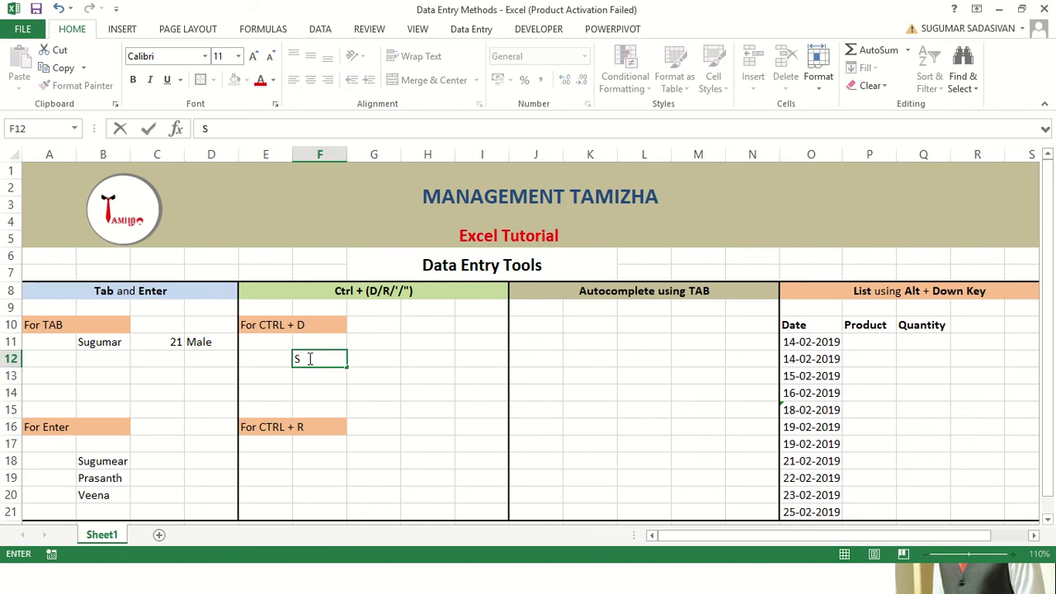
pyautogui.write('uguame')
pyautogui.press('BackSpace')
pyautogui.write('r')
pyautogui.press('Return')
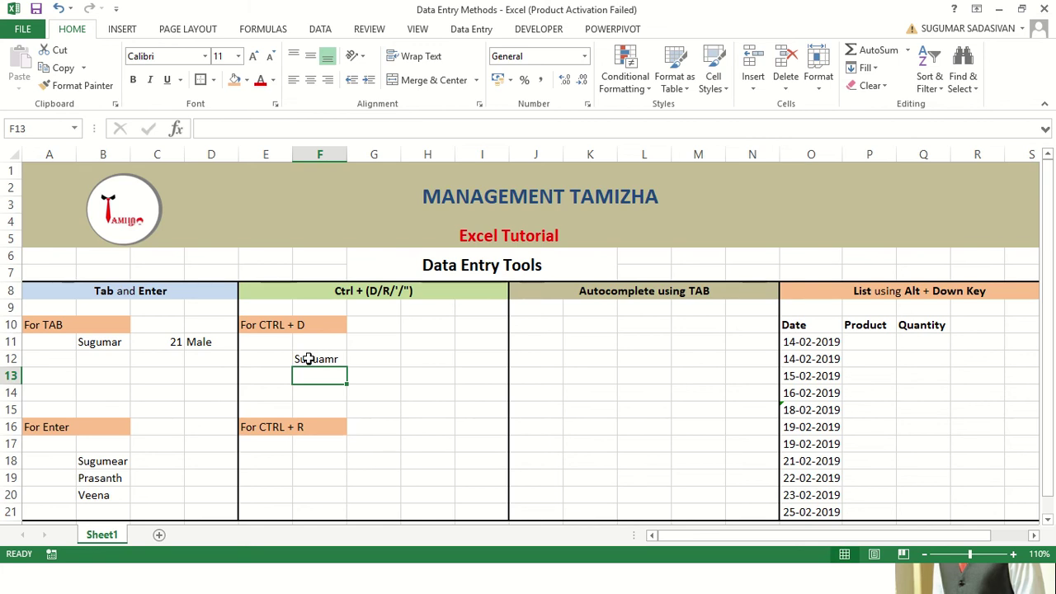
pyautogui.hotkey('ctrl', 'd')
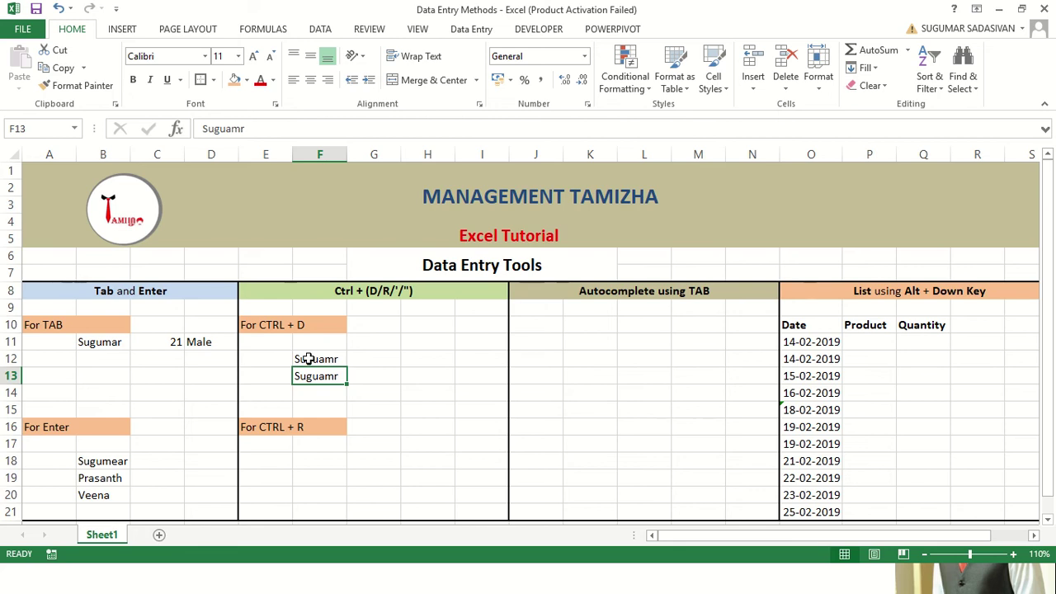
# Type a second sample name in H12 and fill it down into H13 with Ctrl+D
pyautogui.press('Down')
pyautogui.press('Down')
pyautogui.press('Up')
pyautogui.press('Up')
pyautogui.press('Up')
pyautogui.press('Right')
pyautogui.press('Right')
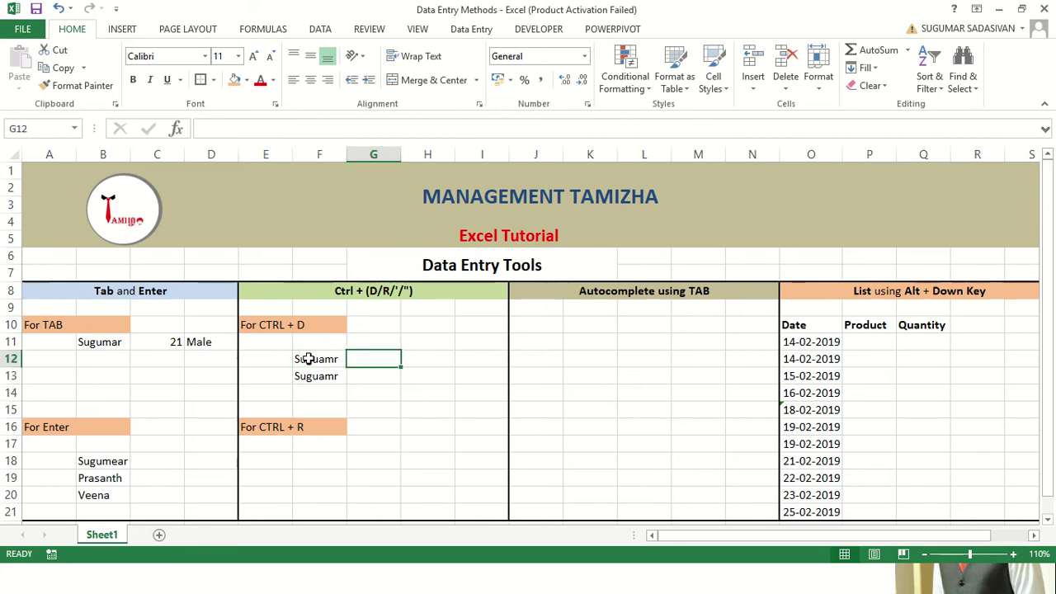
pyautogui.write('Veena')
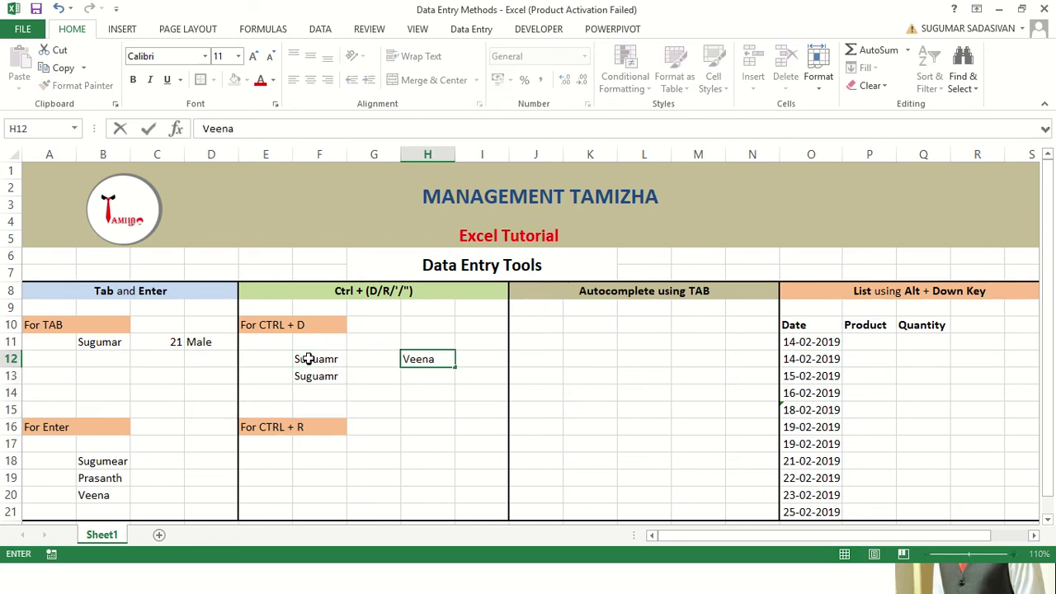
pyautogui.press('Return')
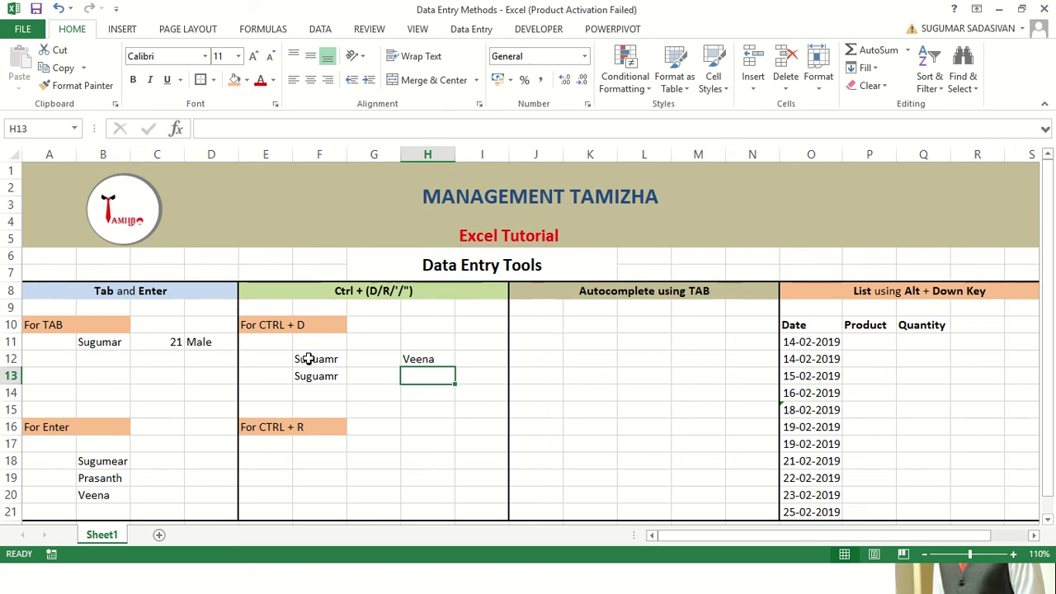
pyautogui.hotkey('ctrl', 'd')
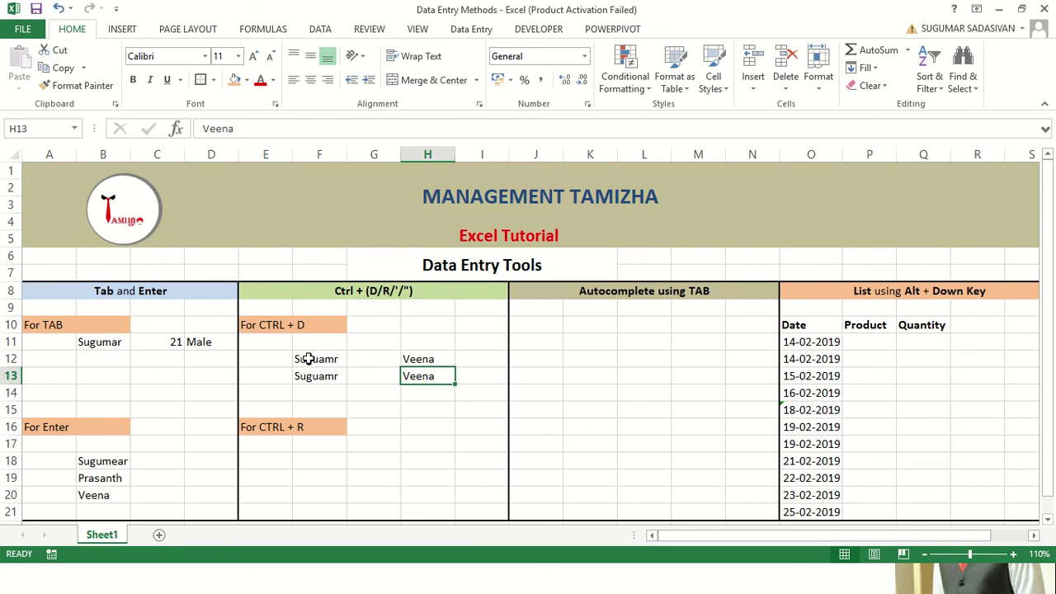
pyautogui.press('Down')
pyautogui.press('Down')
pyautogui.press('Down')
pyautogui.press('Down')
pyautogui.press('Down')
pyautogui.press('Left')
pyautogui.press('Left')
pyautogui.press('Left')
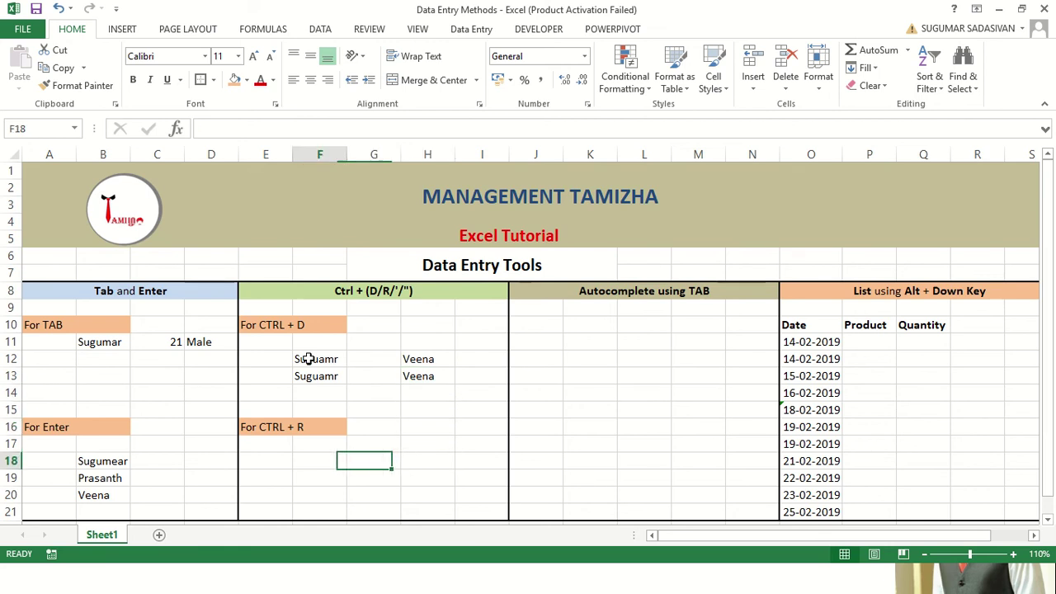
# Type a sample name in F18 and fill it right into G18 with Ctrl+R
pyautogui.press('Right')
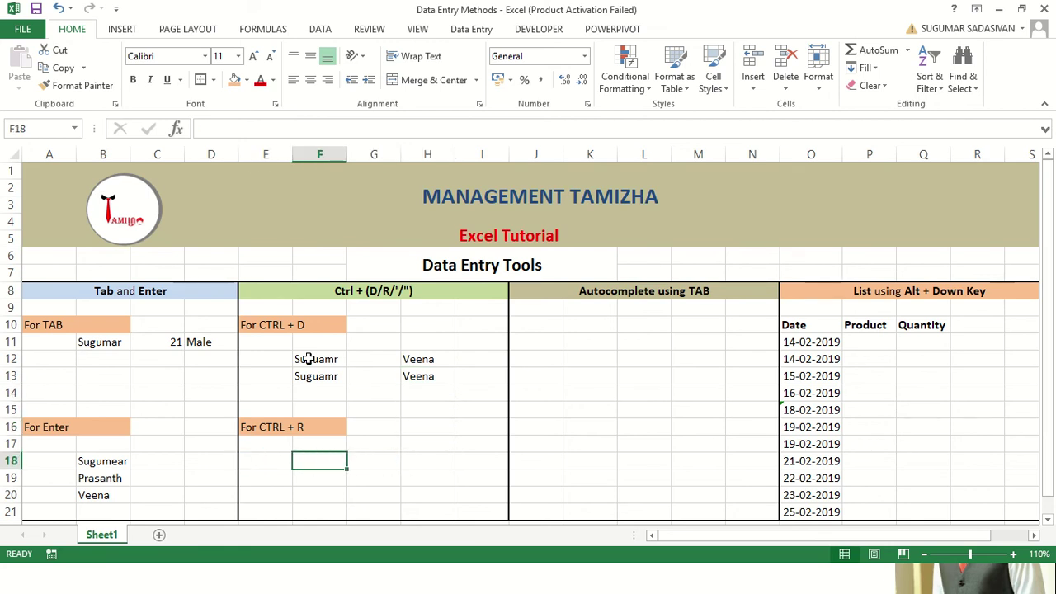
pyautogui.write('Sugumar')
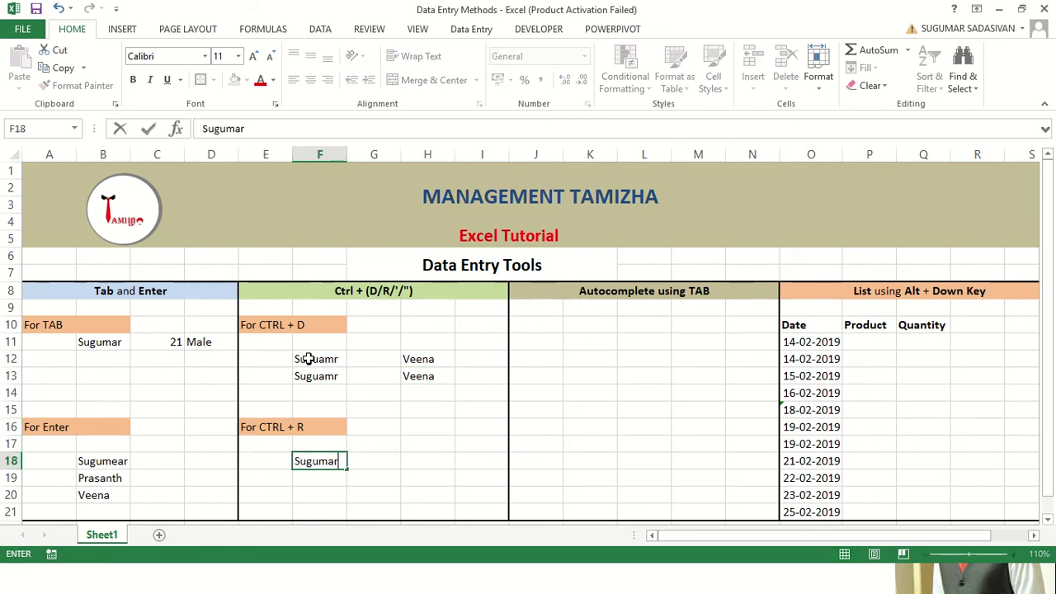
pyautogui.press('Tab')
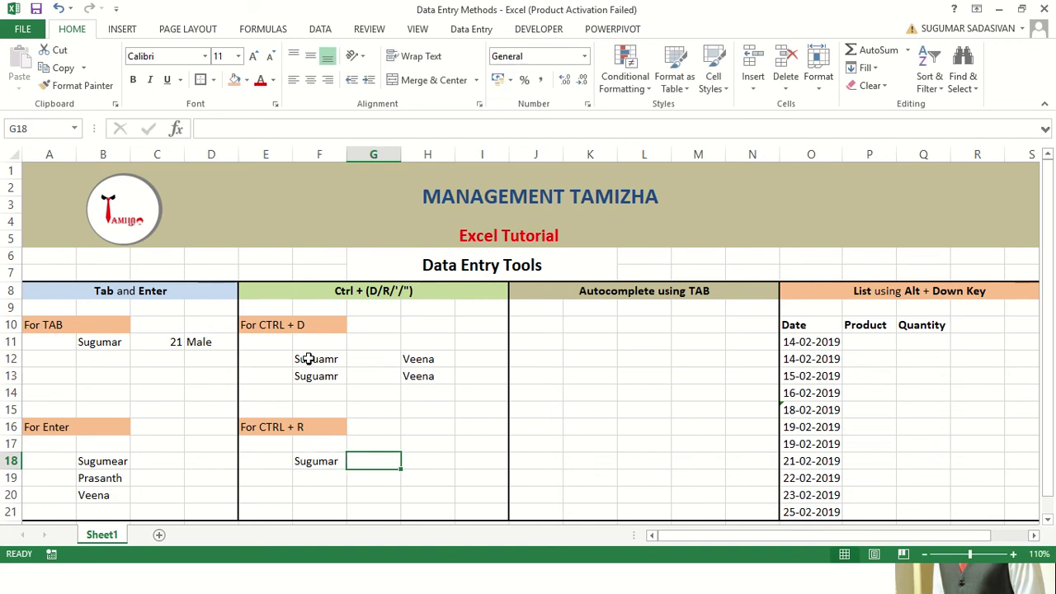
pyautogui.hotkey('ctrl', 'r')
pyautogui.press('Right')
pyautogui.press('Right')
pyautogui.press('Up')
pyautogui.press('Up')
pyautogui.press('Up')
pyautogui.press('Up')
pyautogui.press('Up')
pyautogui.press('Up')
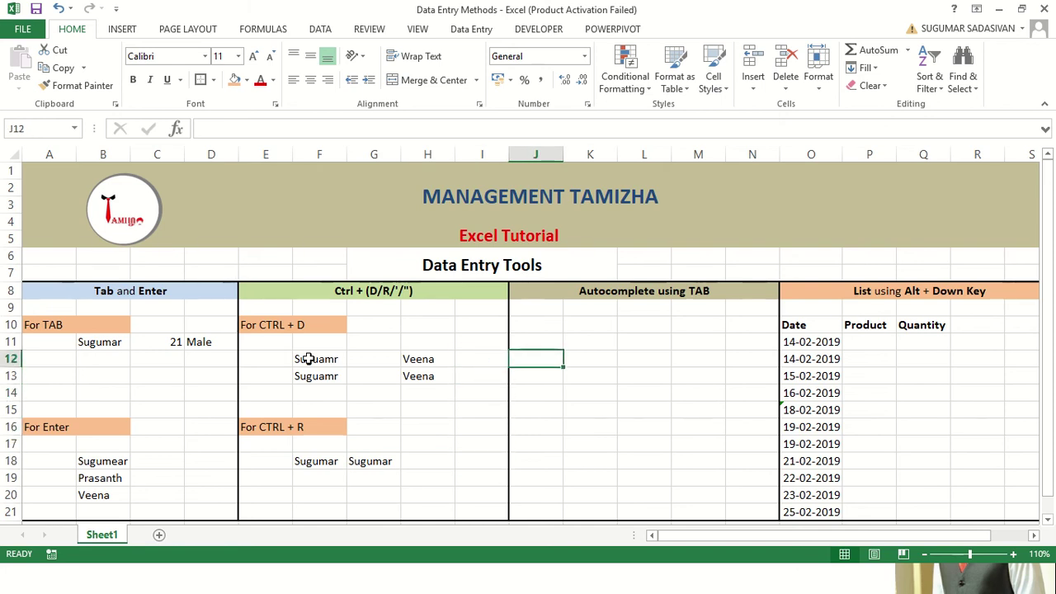
pyautogui.press('Right')
pyautogui.press('Right')
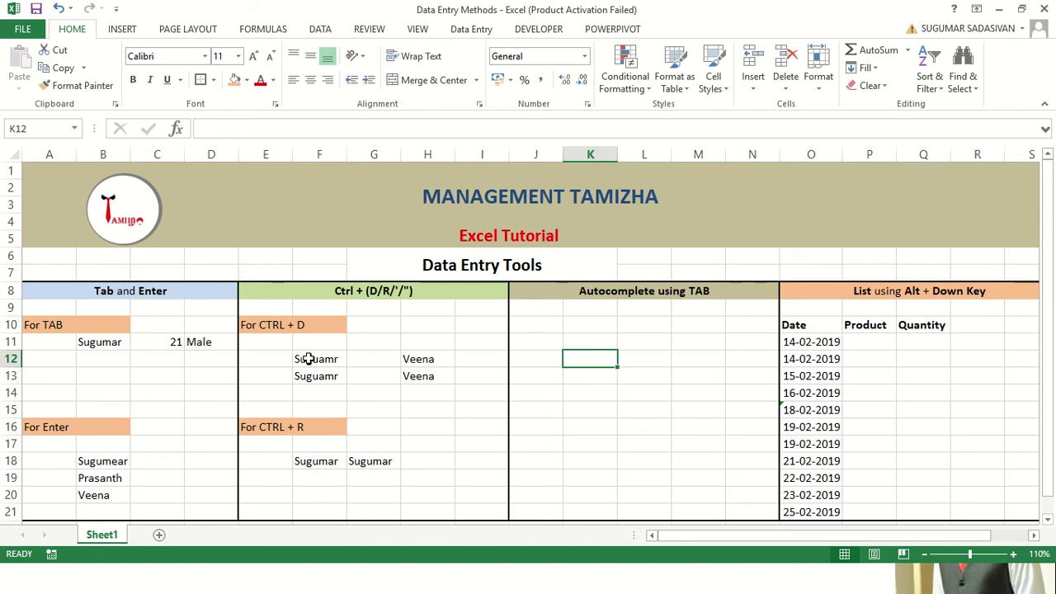
# Enter a sample name in K12 and repeat it in K13 and K14 via AutoComplete
pyautogui.write('Sugu')
pyautogui.write('mar')
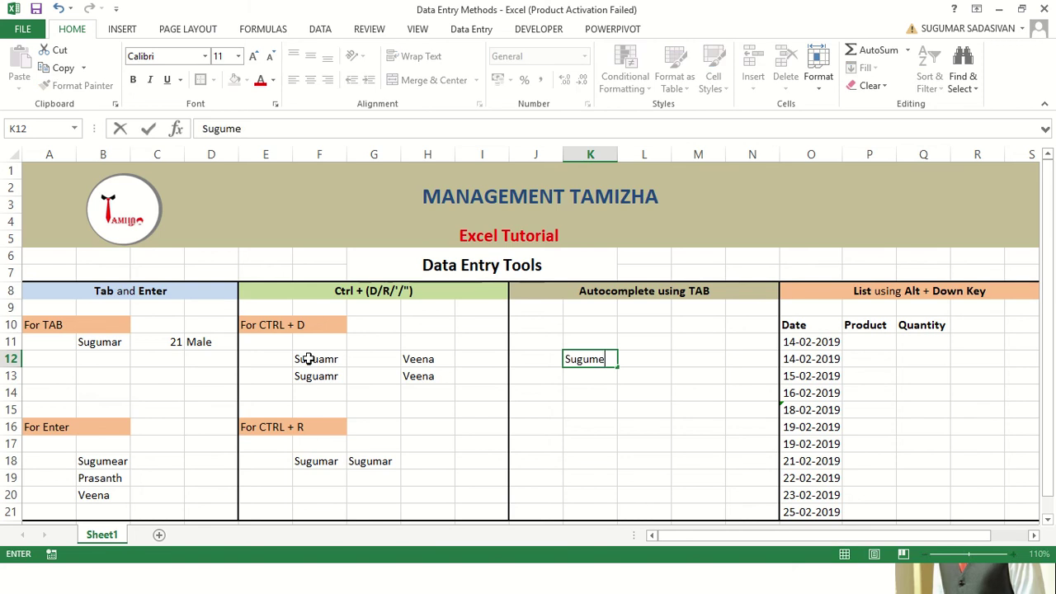
pyautogui.press('Return')
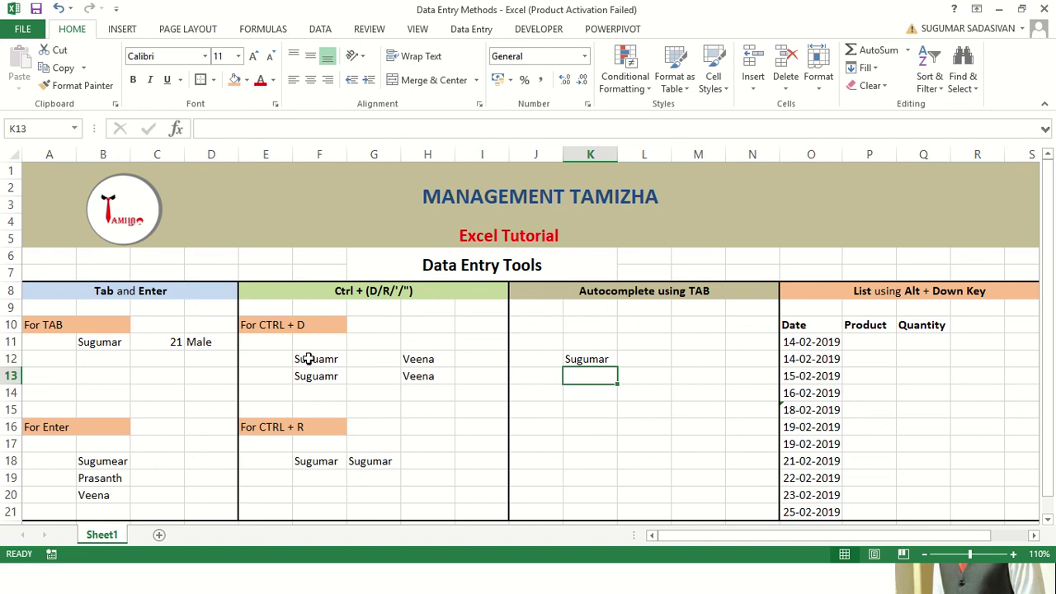
pyautogui.write('Sugumar')
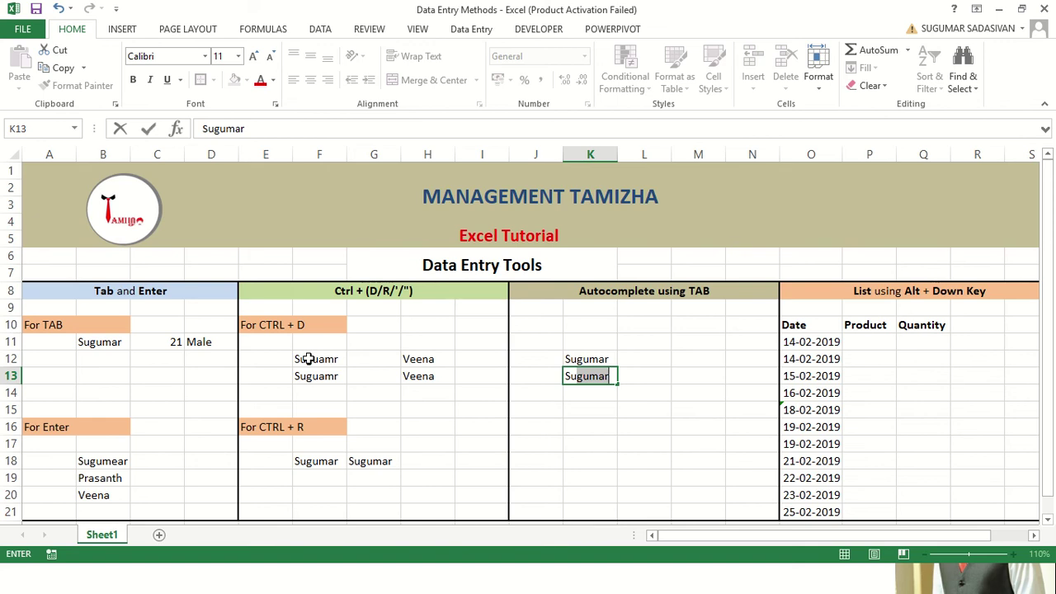
pyautogui.press('Tab')
pyautogui.press('Left')
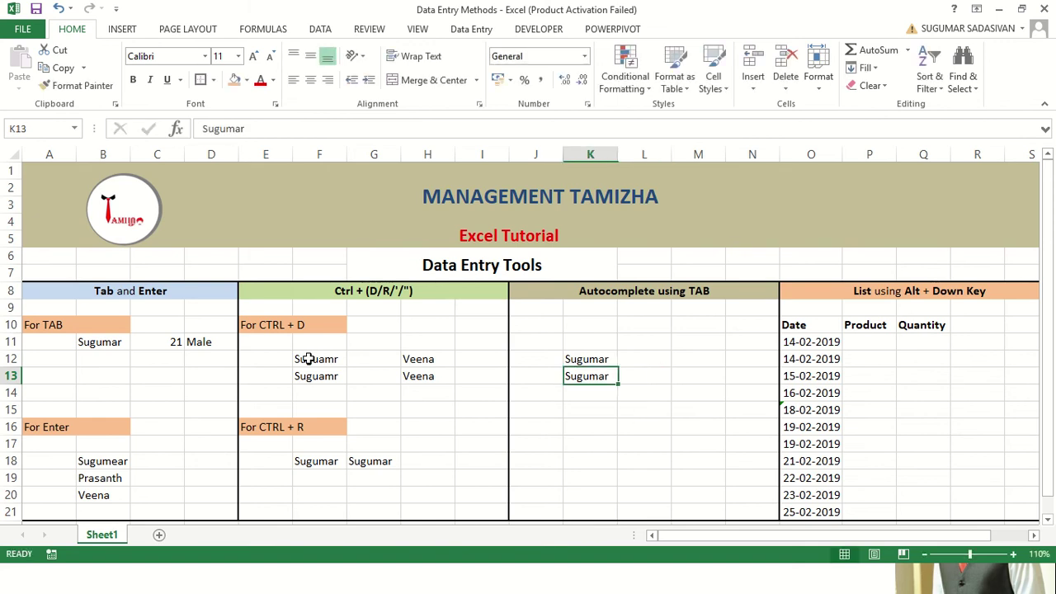
pyautogui.press('Down')
pyautogui.write('Sugumar')
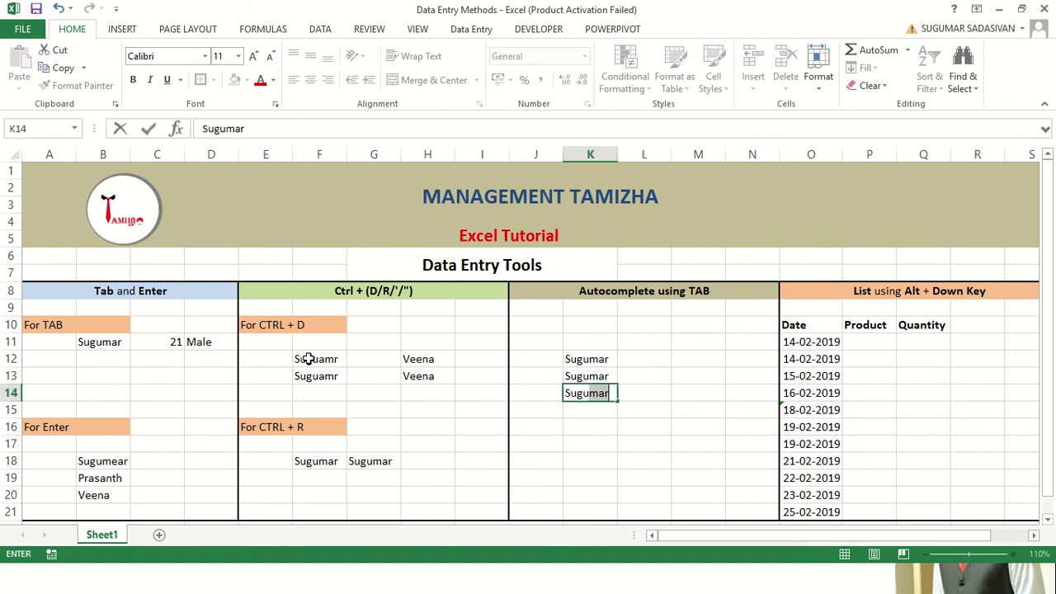
pyautogui.press('Return')
# Add a new sample name in K15 and let AutoComplete repeat it in K16
pyautogui.write('R')
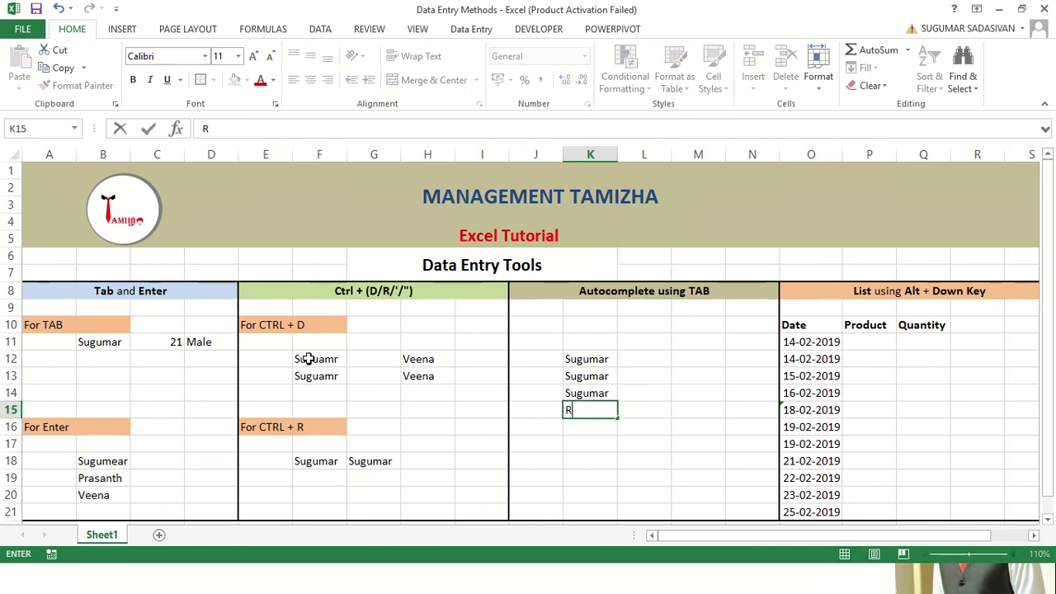
pyautogui.write('ajesh')
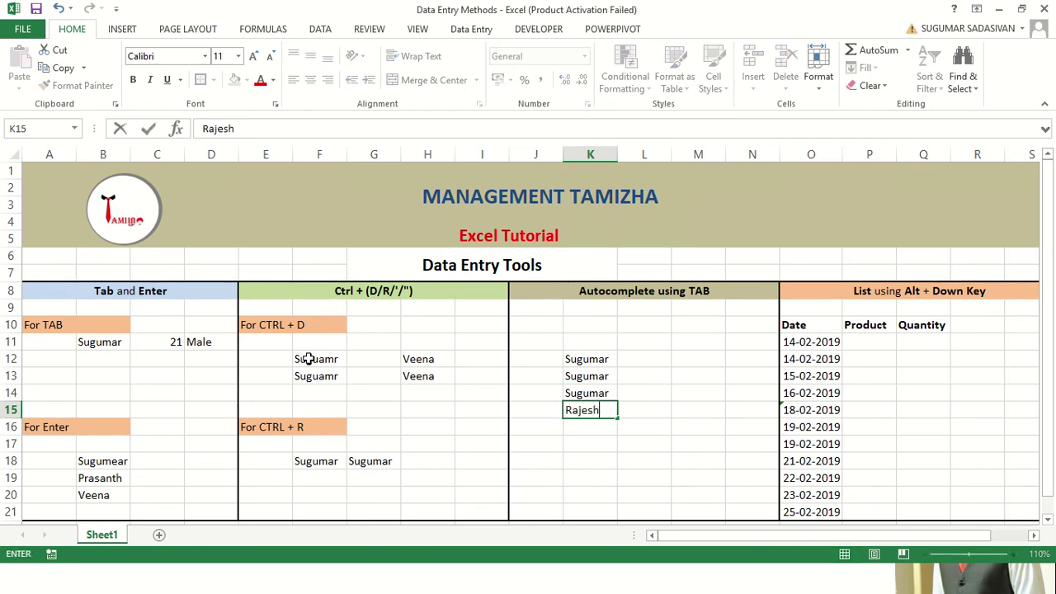
pyautogui.press('Return')
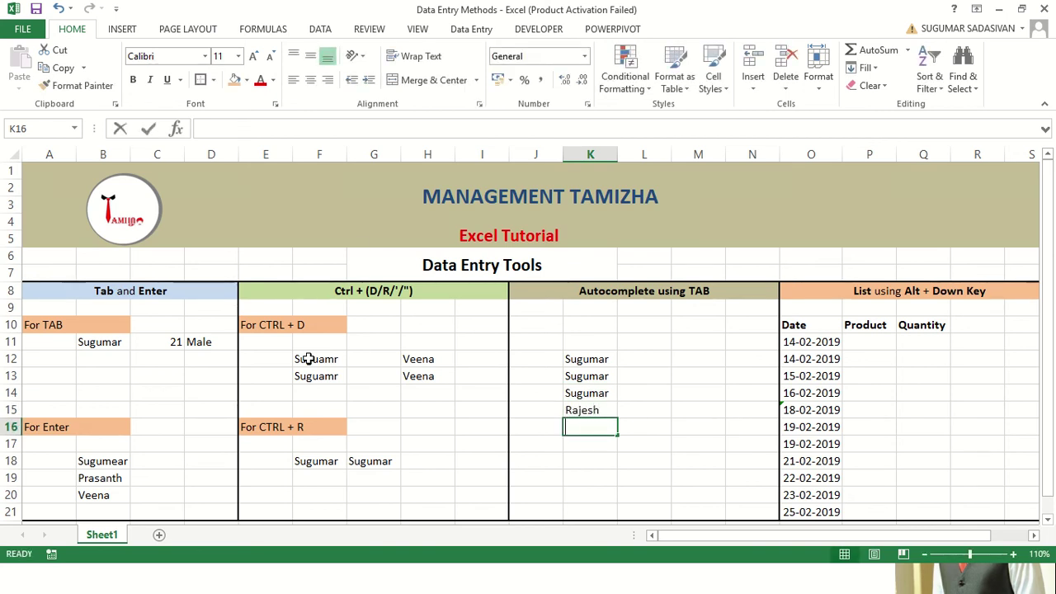
pyautogui.write('R')
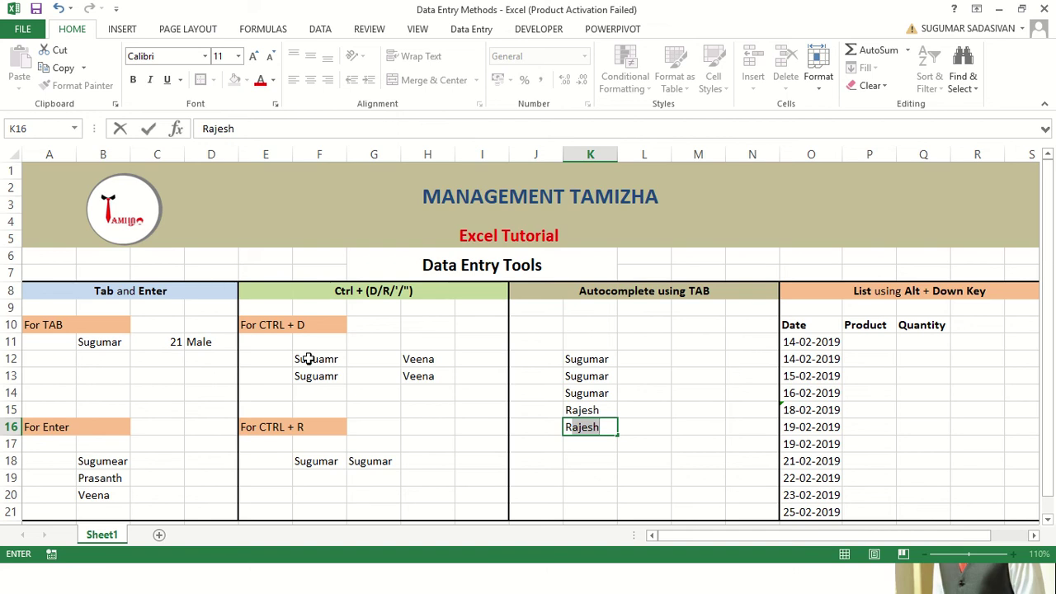
pyautogui.press('Return')
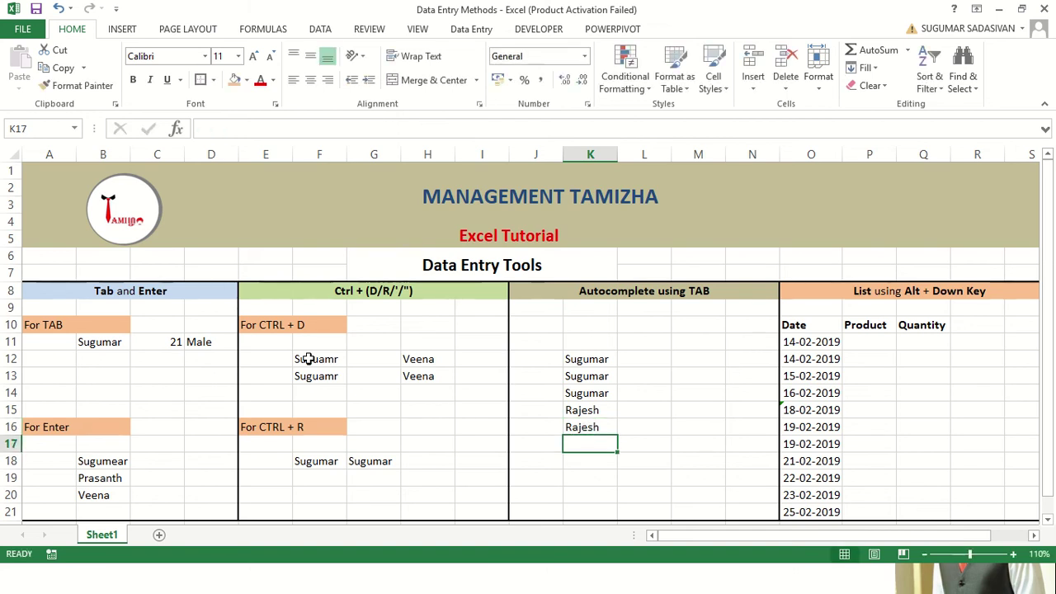
# Enter the products Tomata, onion and Potato down P11, P12 and P13
pyautogui.press('Right')
pyautogui.press('Right')
pyautogui.press('Up')
pyautogui.press('Up')
pyautogui.press('Up')
pyautogui.press('Up')
pyautogui.press('Right')
pyautogui.press('Right')
pyautogui.press('Right')
pyautogui.press('Right')
pyautogui.press('Up')
pyautogui.press('Left')
pyautogui.press('Left')
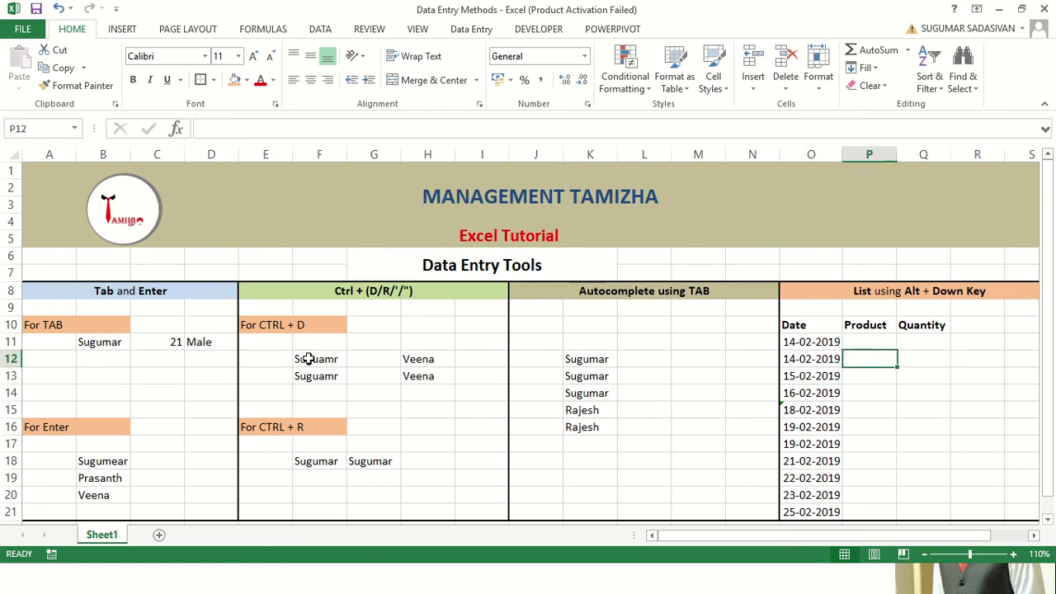
pyautogui.press('Up')
pyautogui.press('Right')
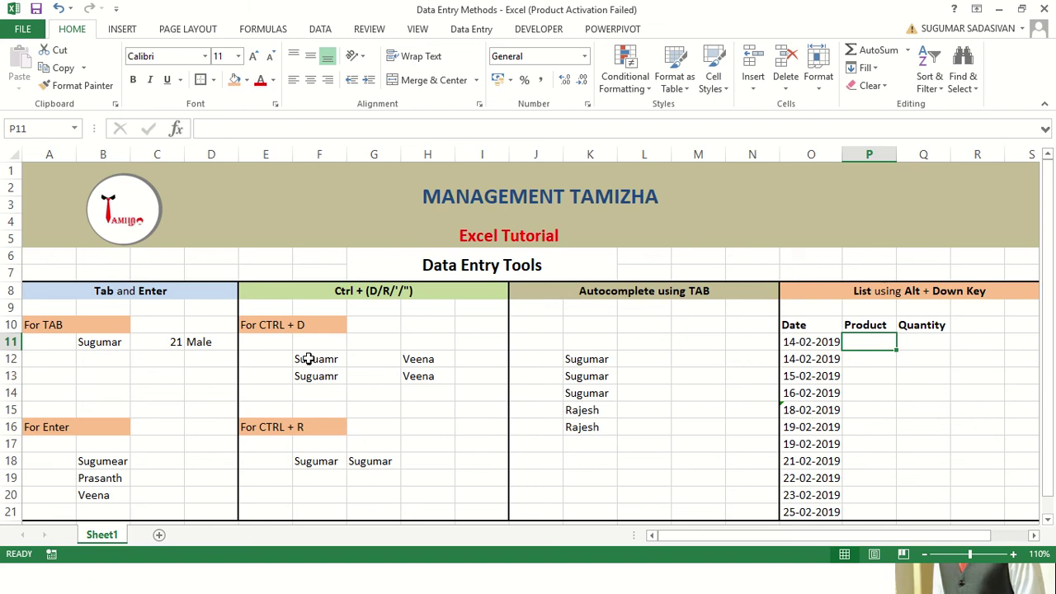
pyautogui.press('BackSpace')
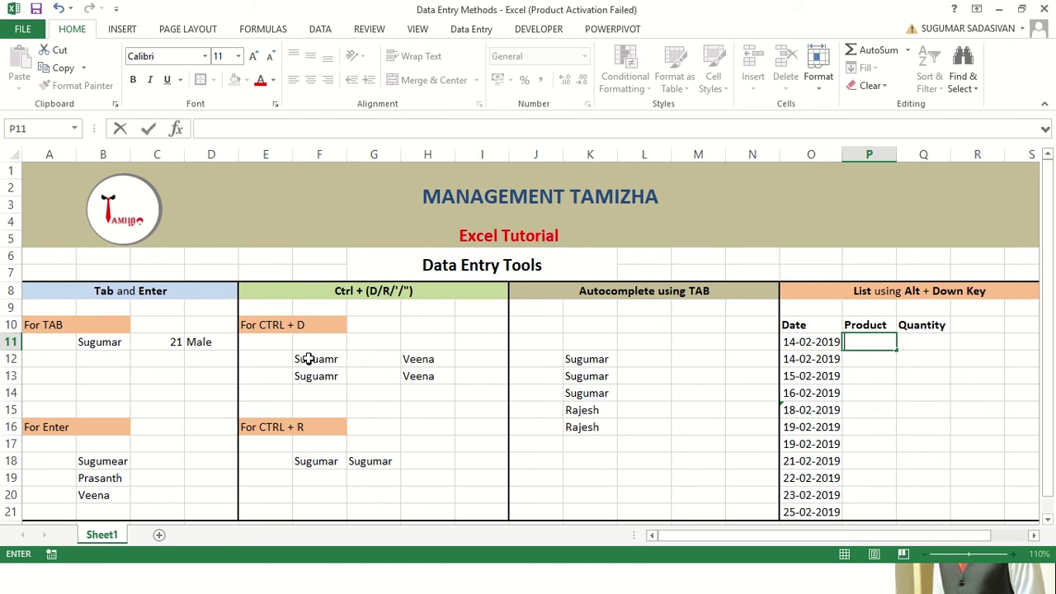
pyautogui.write('Tomata')
pyautogui.press('Return')
pyautogui.write('onion')
pyautogui.press('Return')
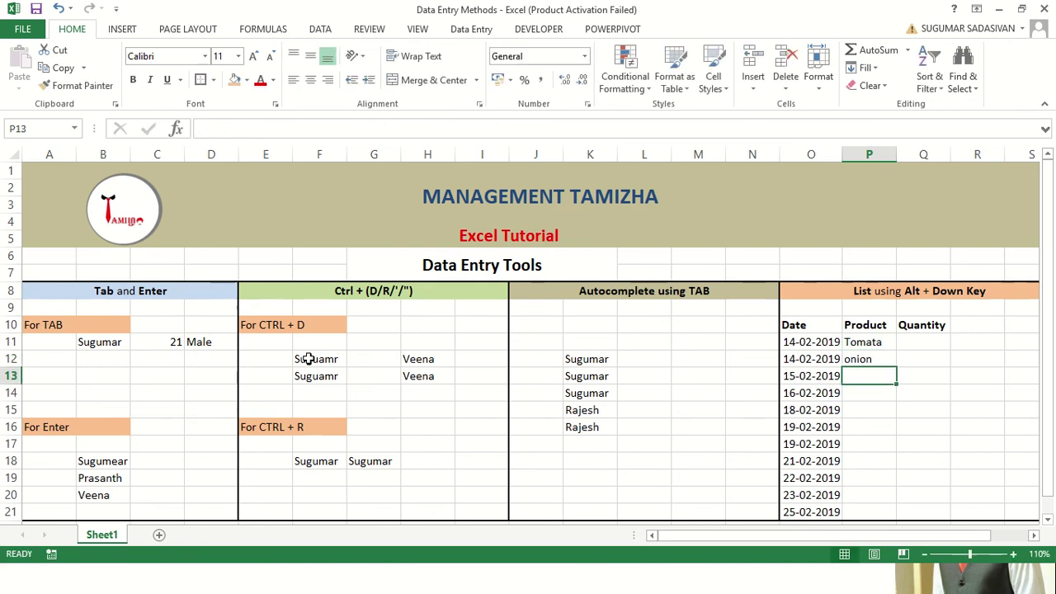
pyautogui.write('Potato')
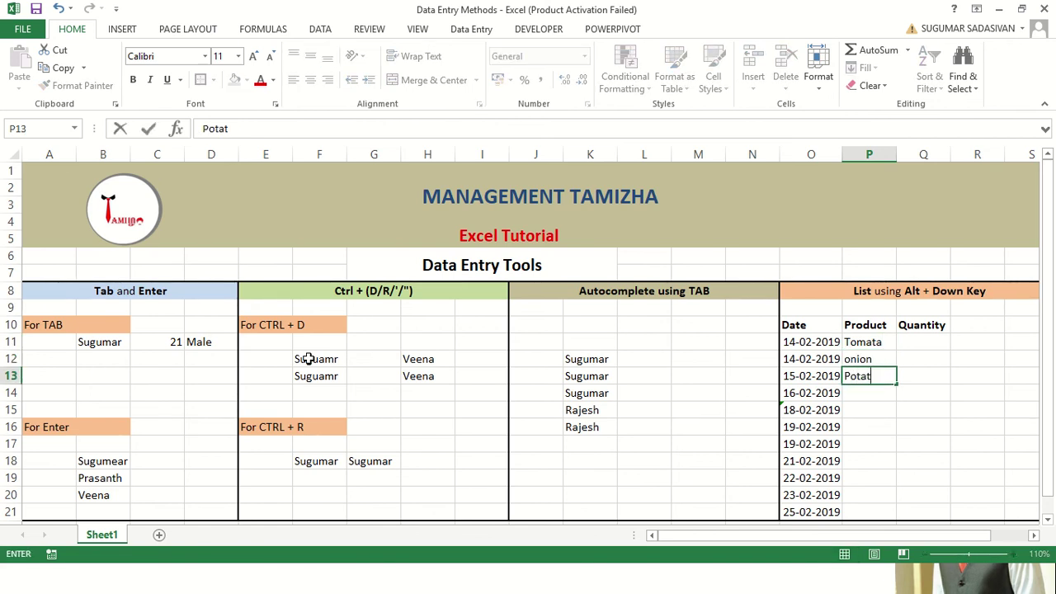
pyautogui.press('Return')
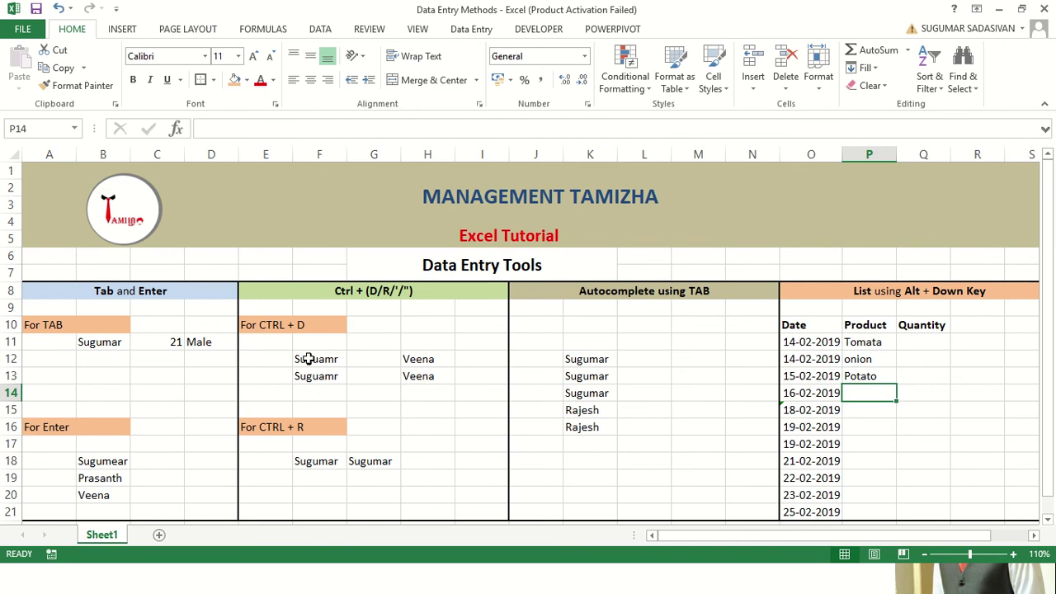
# Fill P14 with Potato from the Alt+Down list of existing products
pyautogui.hotkey('alt', 'Down')
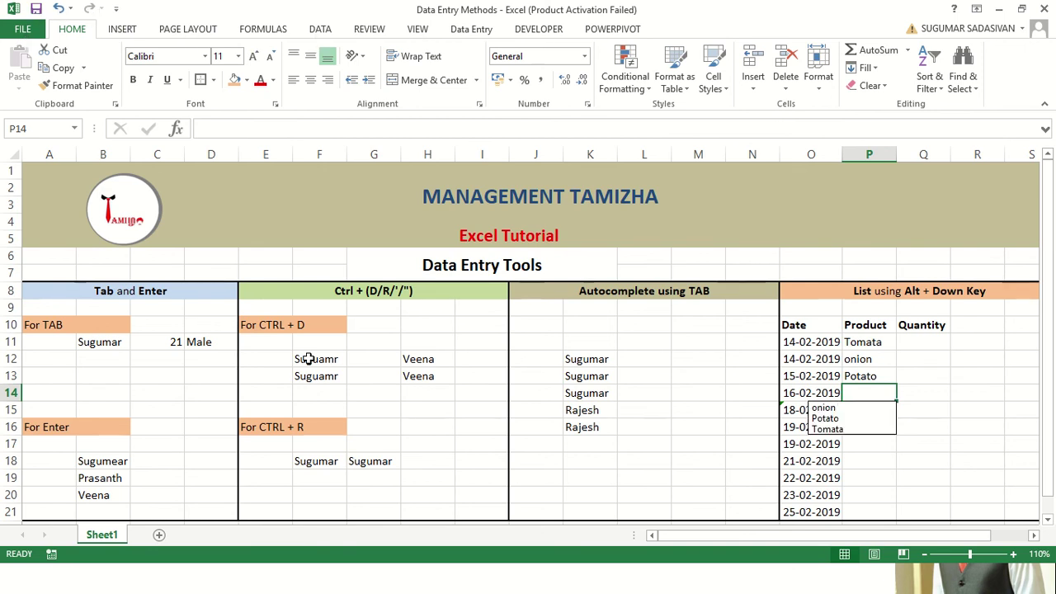
pyautogui.press('Down')
pyautogui.press('Down')
pyautogui.press('Return')
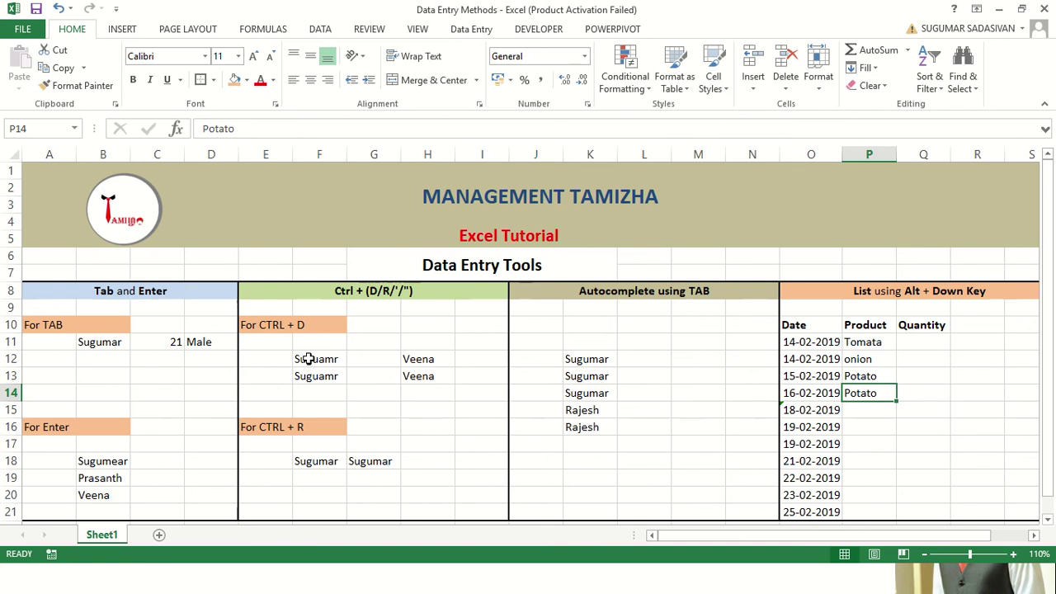
pyautogui.press('Return')
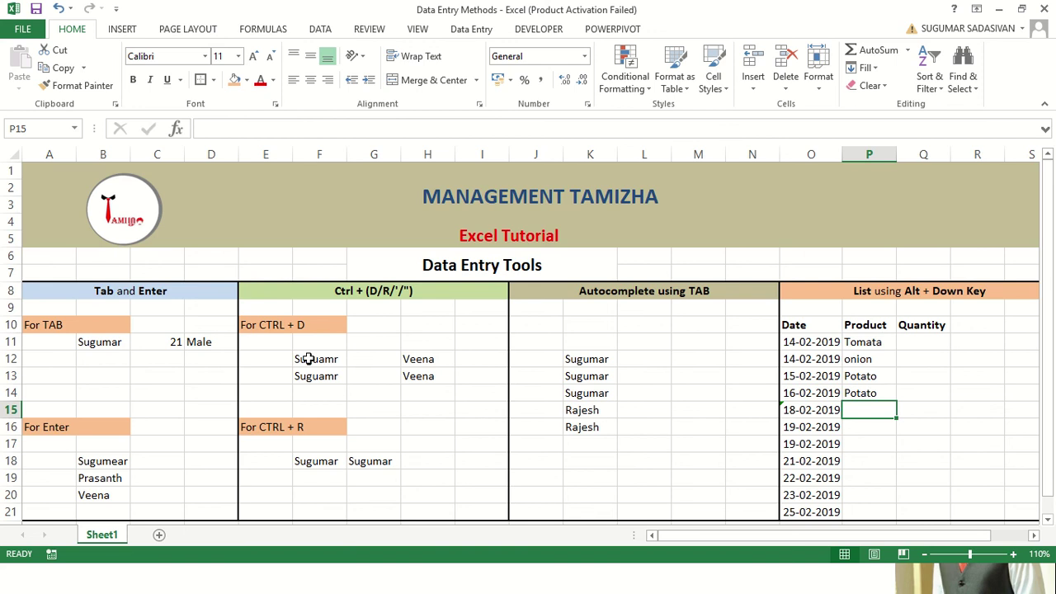
# Fill P15 with Tomata from the Alt+Down pick list of column products
pyautogui.press('Up')
pyautogui.press('Up')
pyautogui.press('Up')
pyautogui.press('Up')
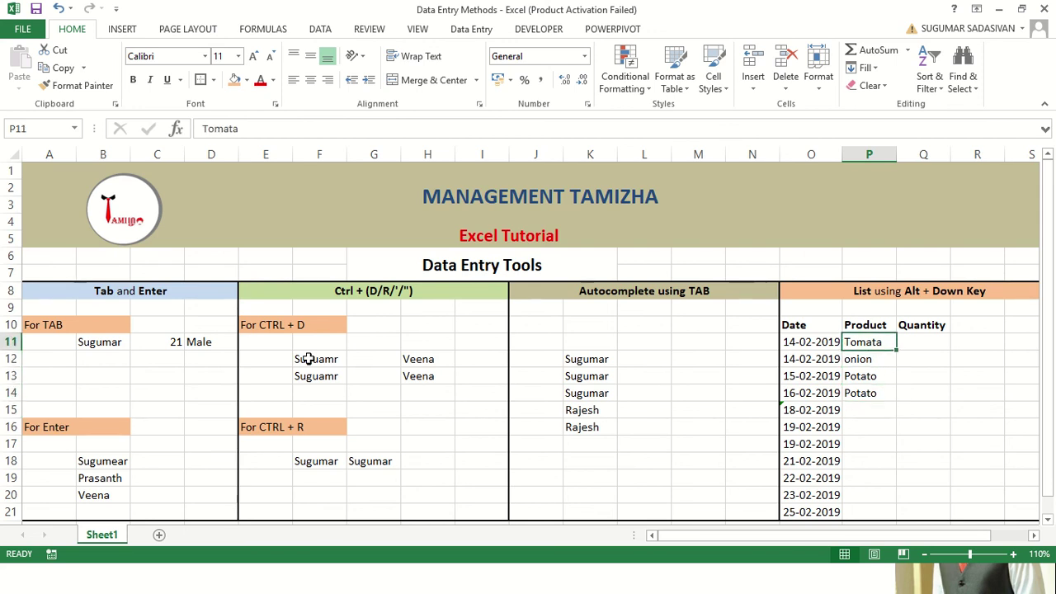
pyautogui.press('Down')
pyautogui.press('Down')
pyautogui.press('Down')
pyautogui.press('Down')
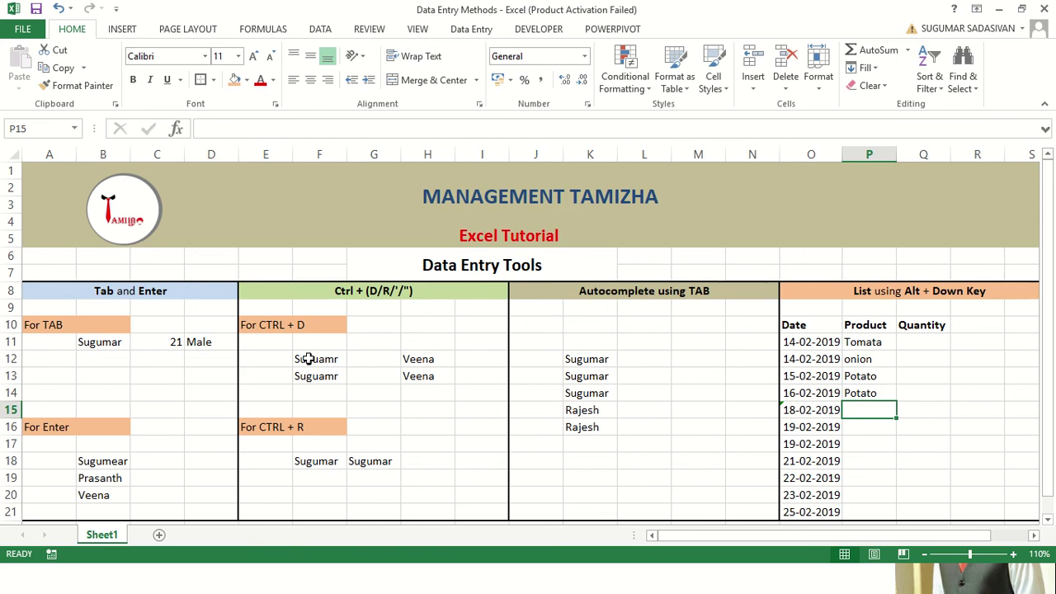
pyautogui.press('alt')
pyautogui.hotkey('alt', 'Down')
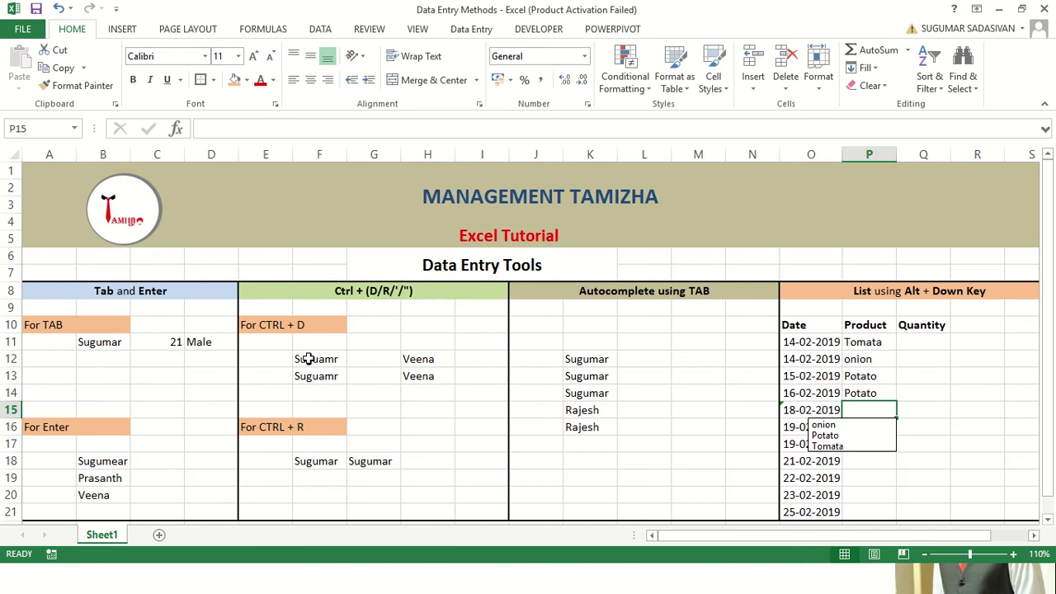
pyautogui.press('Down')
pyautogui.press('Down')
pyautogui.press('Down')
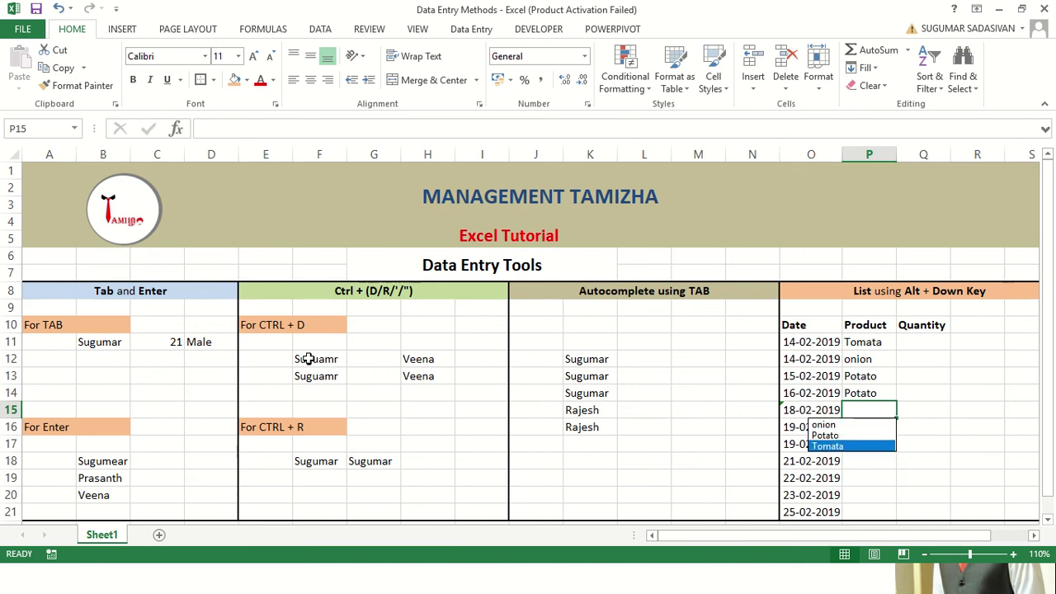
pyautogui.press('Return')
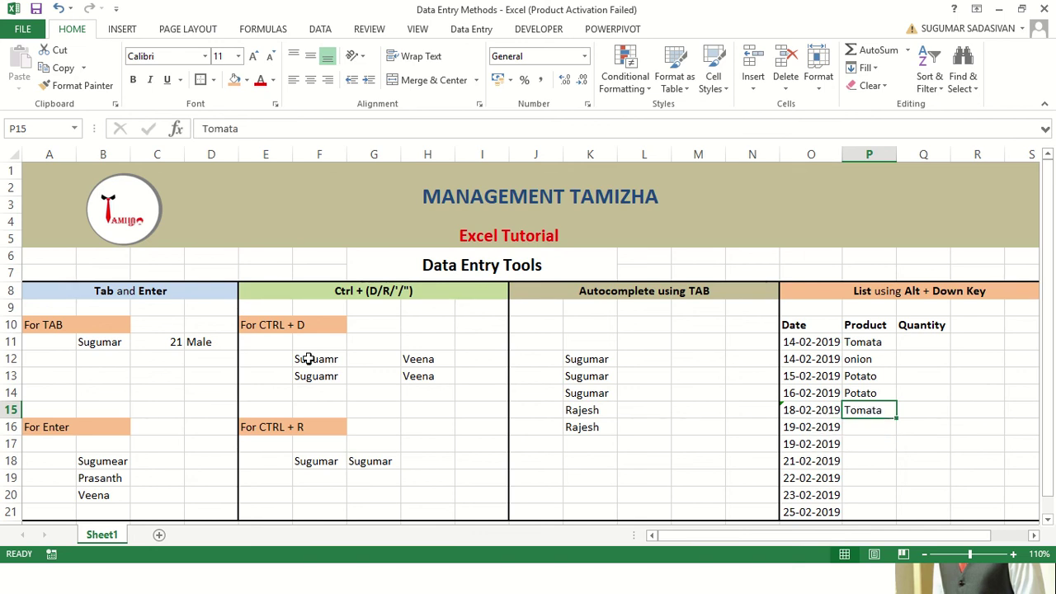
pyautogui.press('Down')
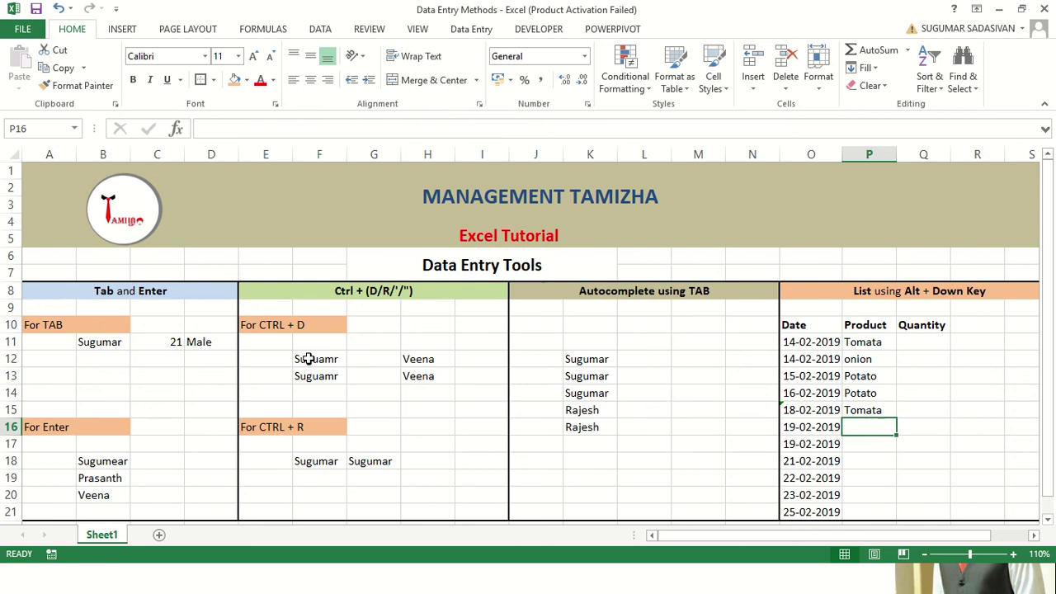
pyautogui.press('Left')
pyautogui.press('Left')
pyautogui.press('Left')
pyautogui.press('Left')
pyautogui.press('Left')
pyautogui.press('Left')
pyautogui.press('Left')
pyautogui.press('Left')
pyautogui.press('Left')
pyautogui.press('Left')
pyautogui.press('Left')
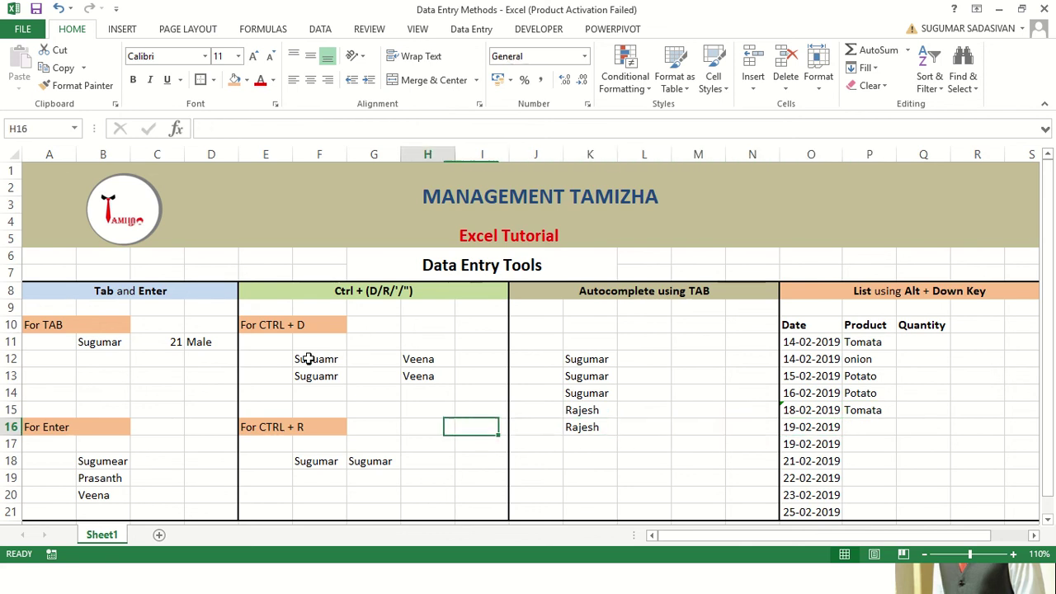
pyautogui.click(95, 373)
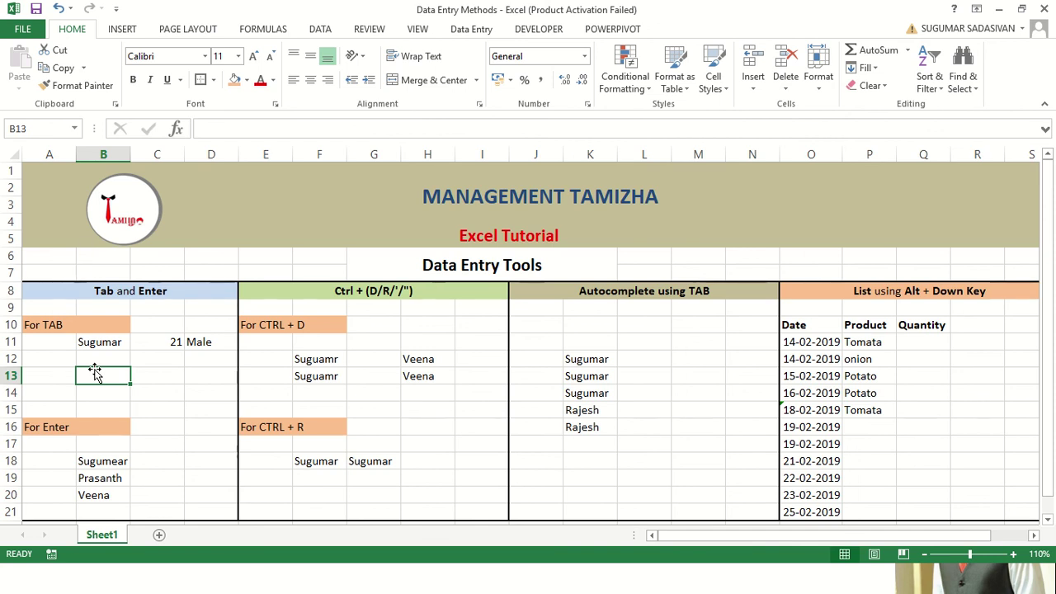
pyautogui.click(99, 462)
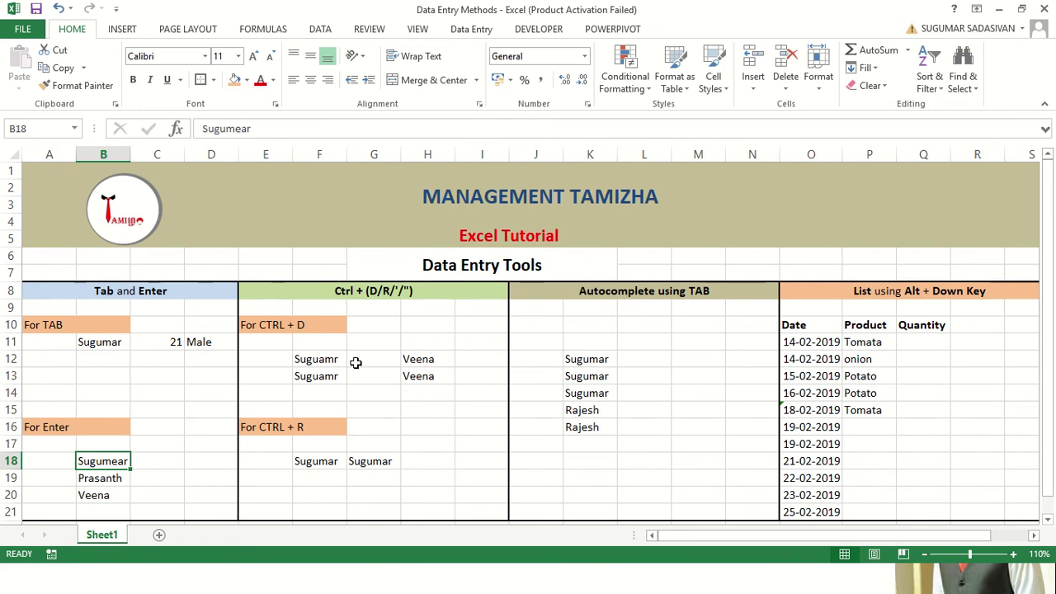
pyautogui.press('Right')
pyautogui.press('Right')
pyautogui.press('Right')
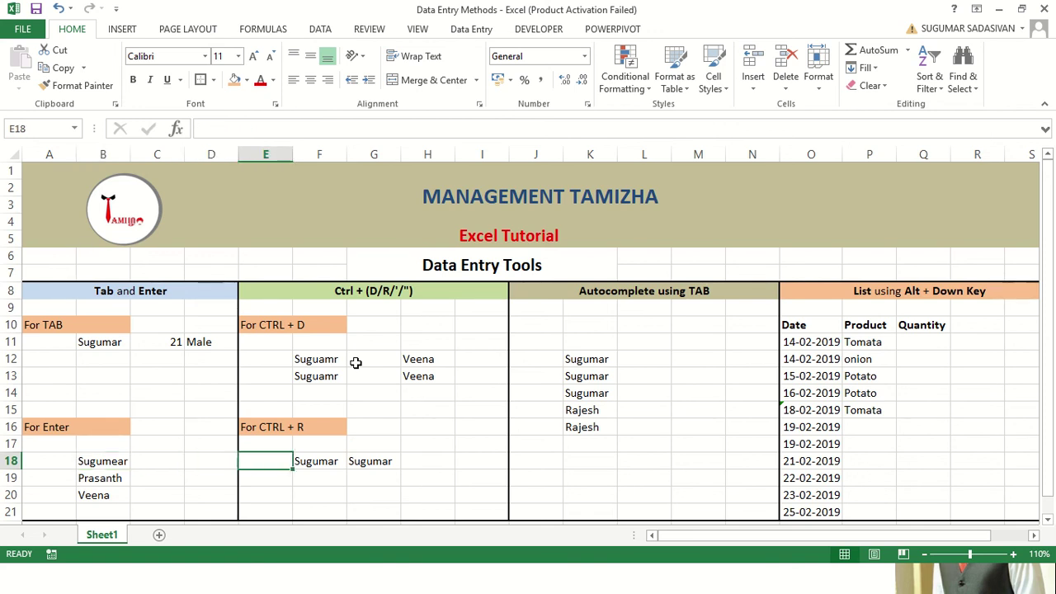
pyautogui.click(571, 359)
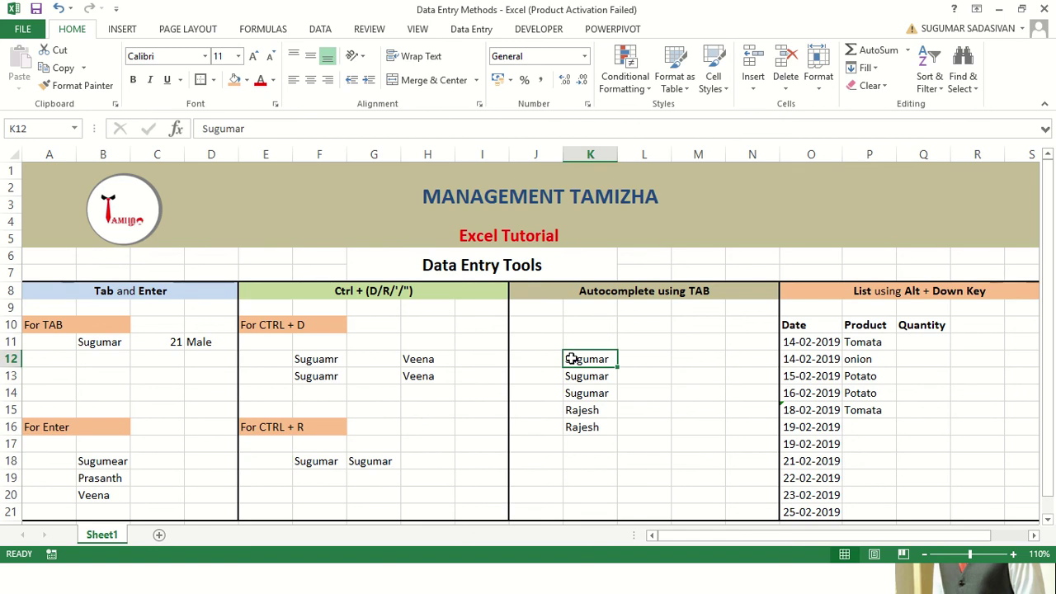
# Complete repeated sample names in K17 and K18 from their first letters via AutoComplete
pyautogui.click(587, 444)
pyautogui.write('Sugumar')
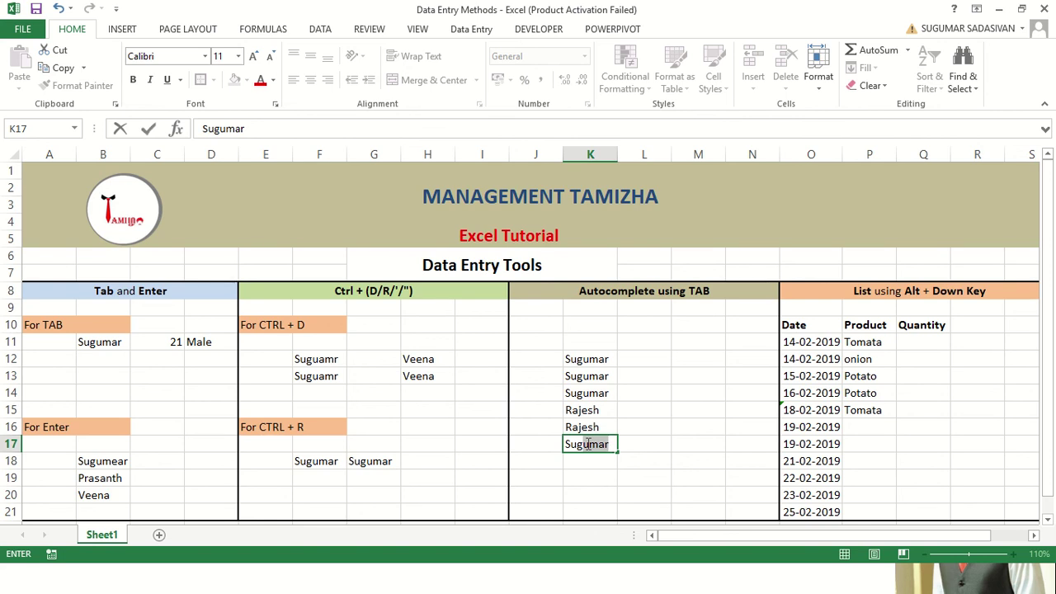
pyautogui.press('Return')
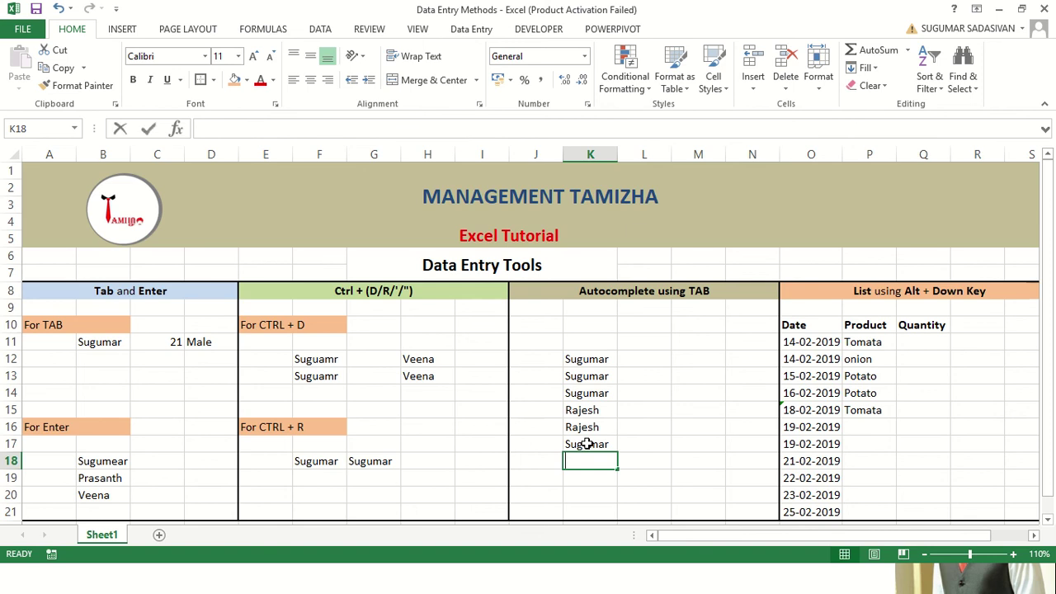
pyautogui.write('Rajesh')
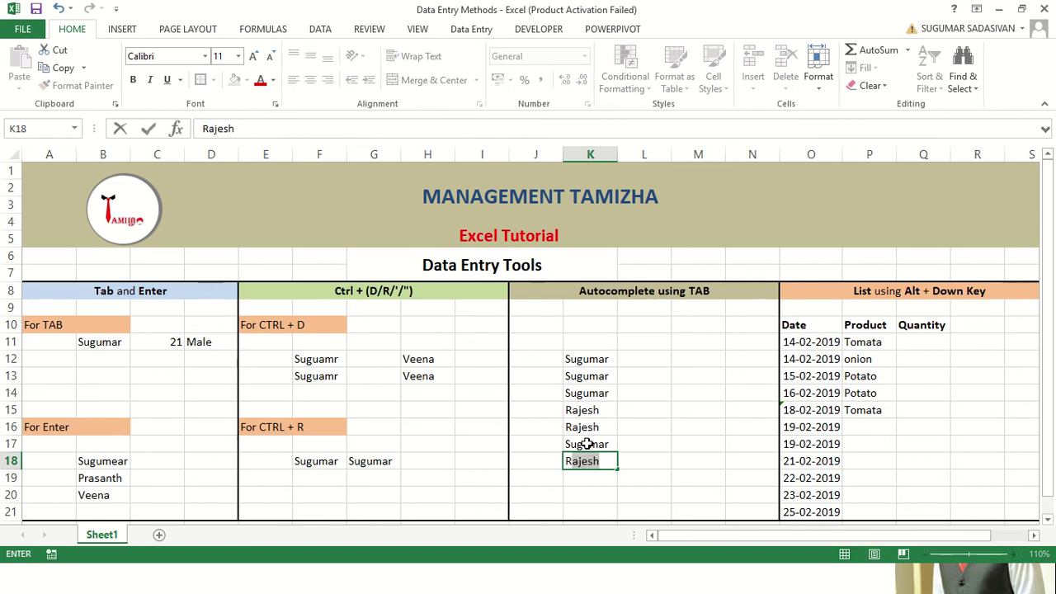
pyautogui.press('Return')
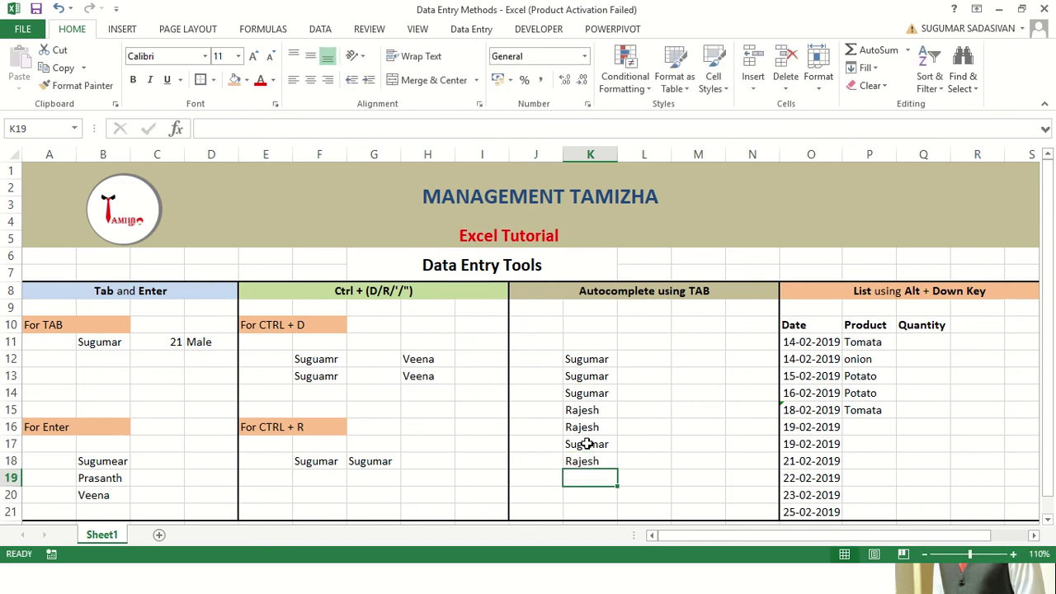
pyautogui.press('Right')
pyautogui.press('Right')
pyautogui.press('Right')
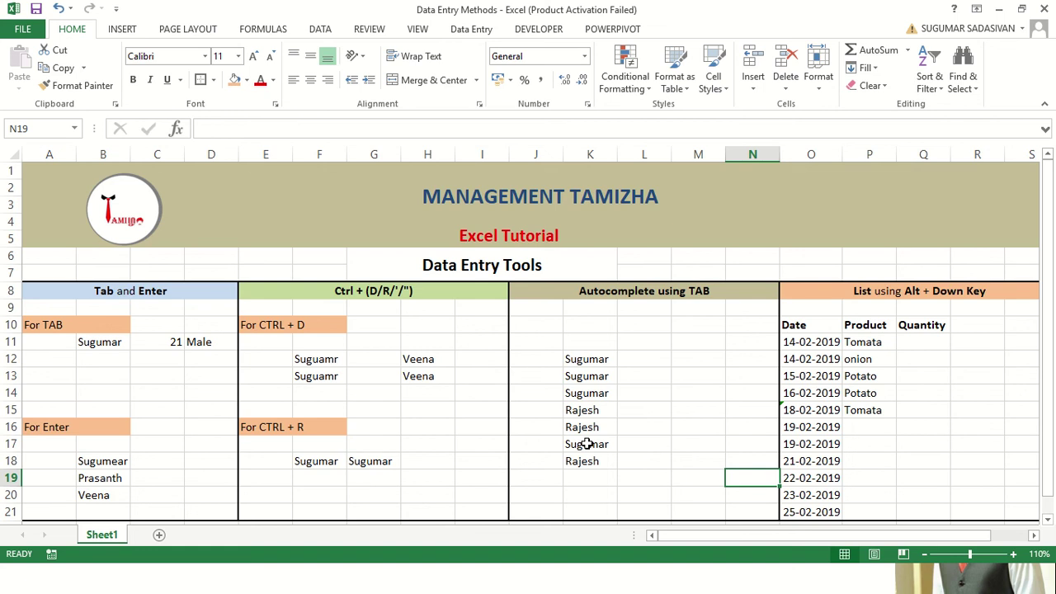
pyautogui.click(867, 427)
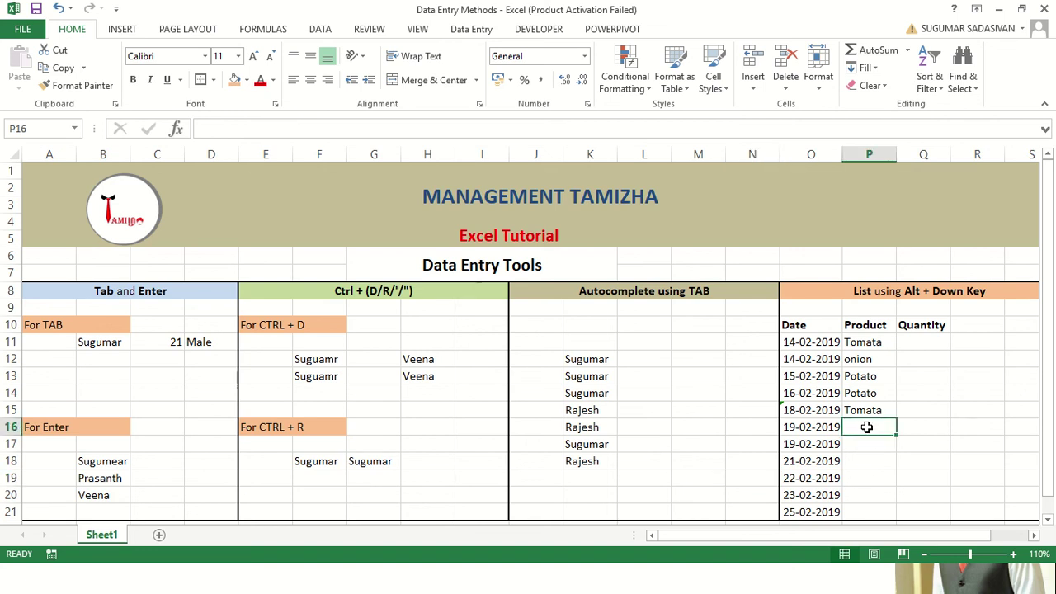